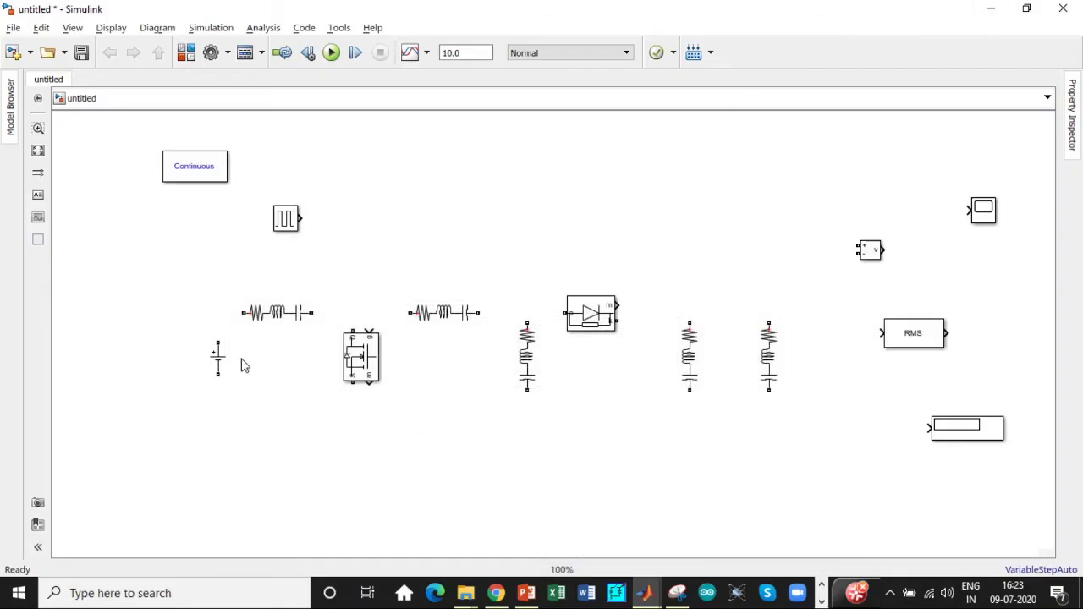
Step: Make Series RLC Branch an inductor-only branch with inductance 35.62e-6 H
double_click(277, 313)
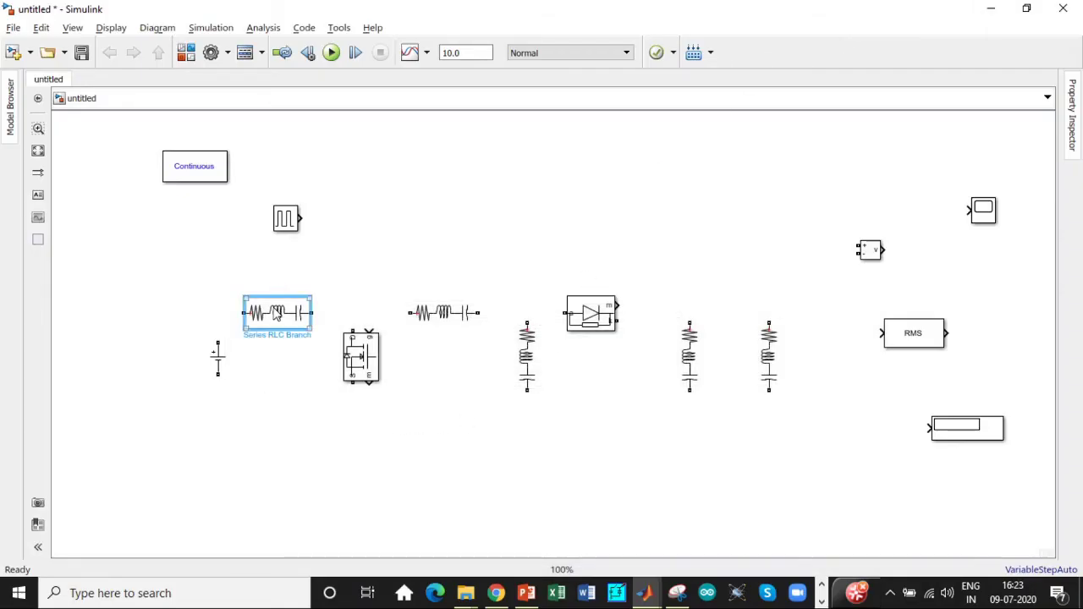
left_click(431, 235)
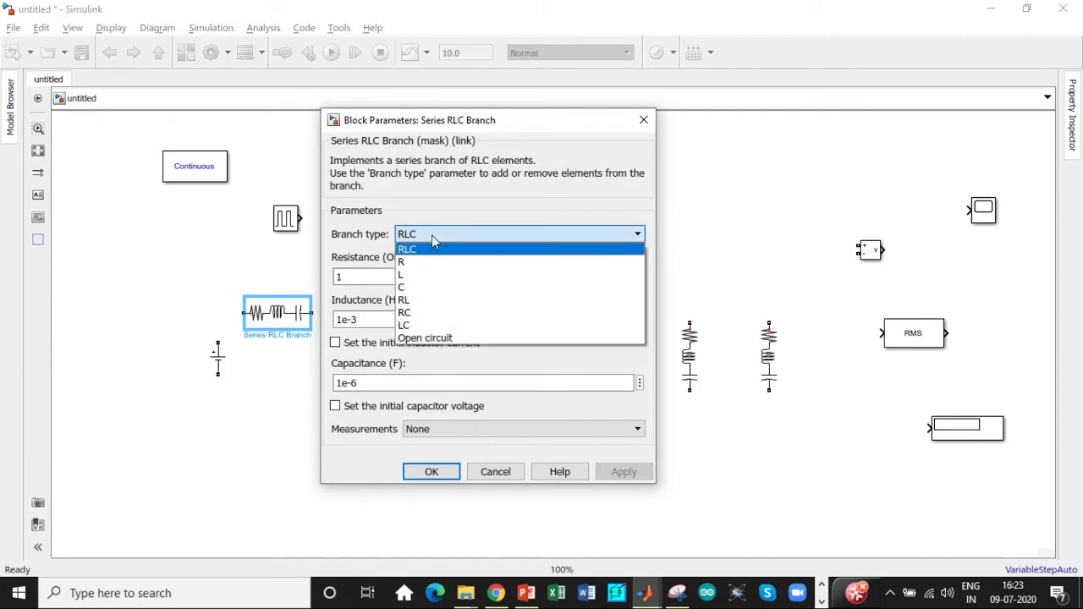
left_click(407, 272)
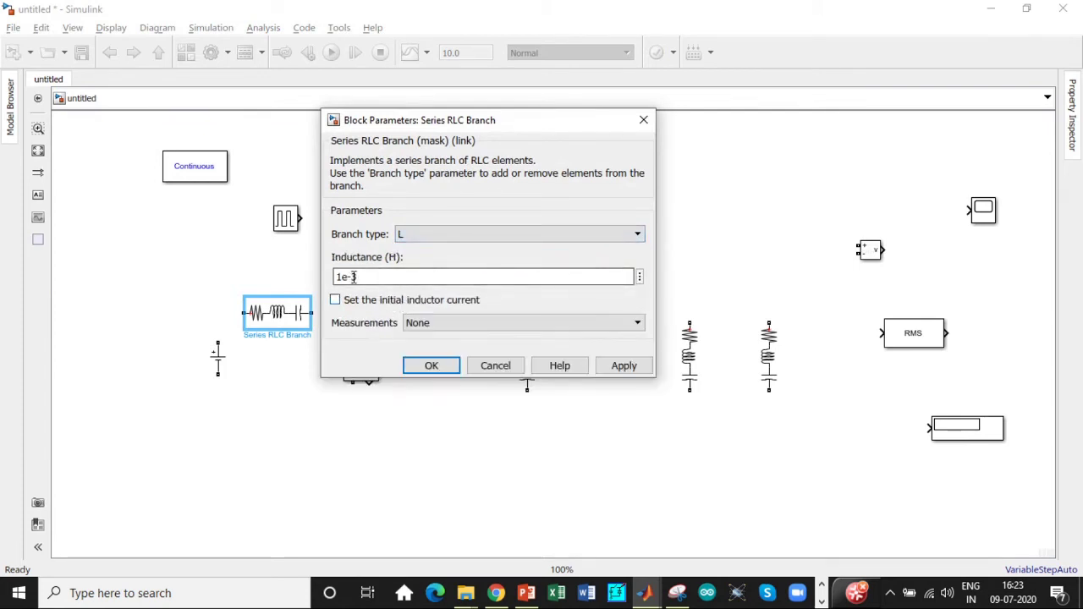
mouse_move(336, 277)
left_mouse_down()
mouse_move(359, 276)
mouse_move(347, 277)
left_mouse_up()
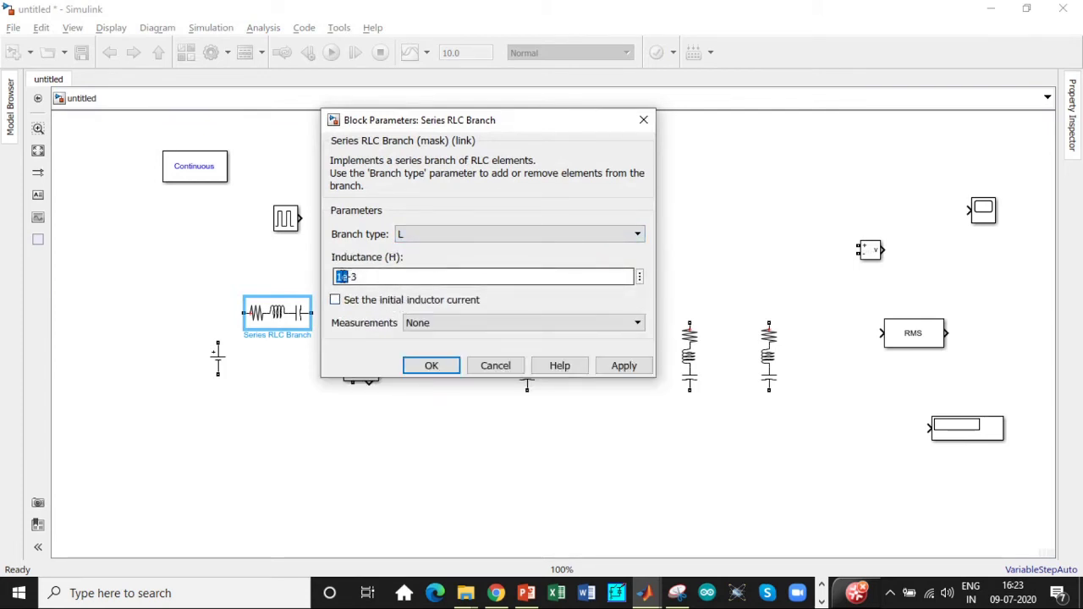
left_click(343, 277)
key("BackSpace")
type("35")
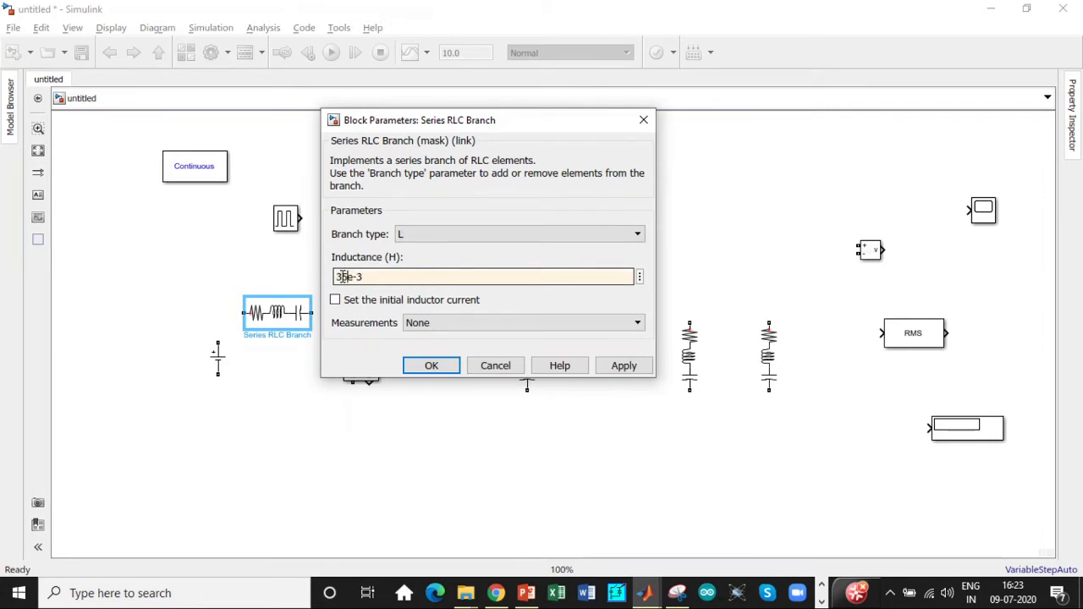
type(".62")
left_click(380, 276)
key("BackSpace")
type("6")
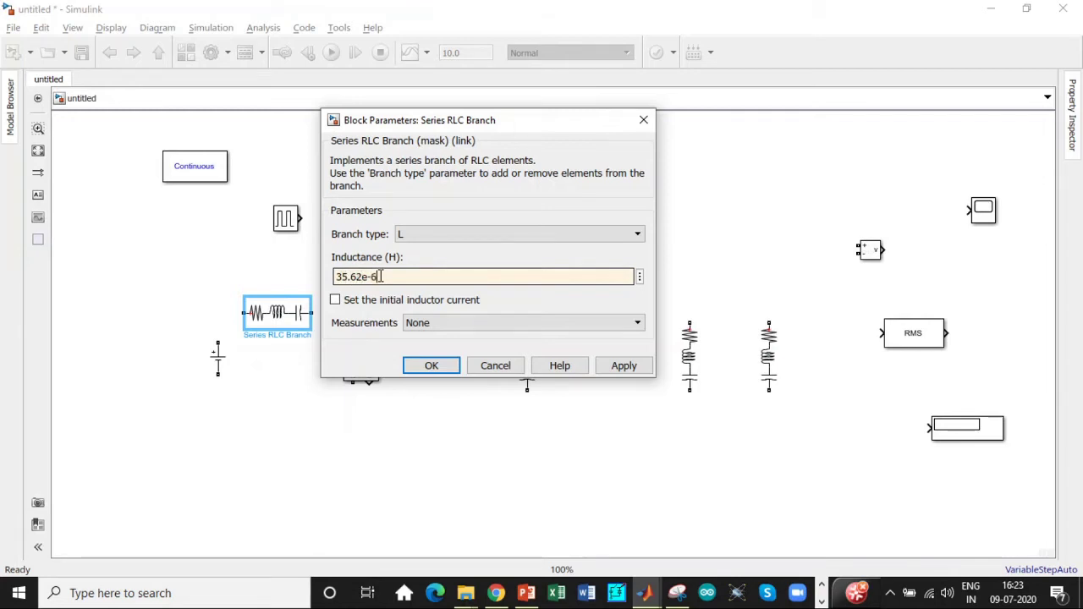
left_click(449, 366)
Step: Turn Series RLC Branch1 into a capacitor-only branch and enter 28.97 in its capacitance value
double_click(449, 328)
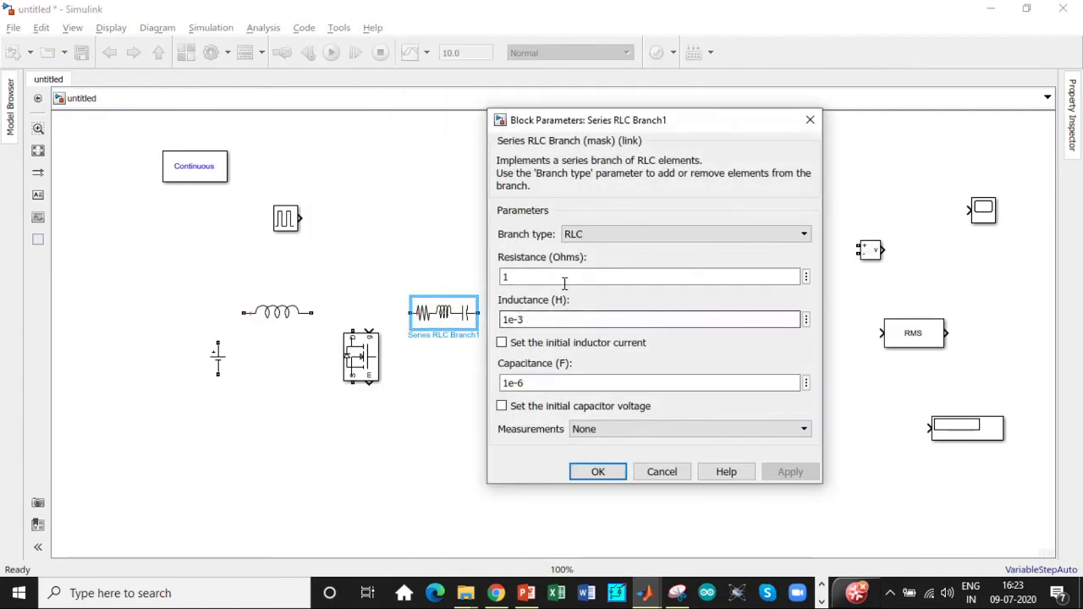
left_click(574, 234)
left_click(580, 287)
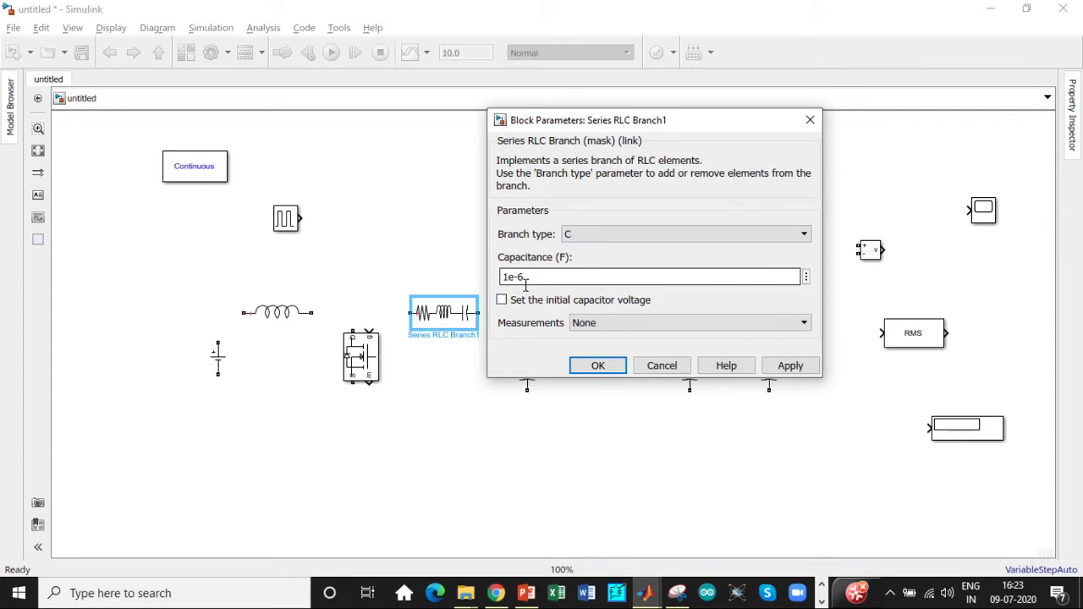
left_click_drag(525, 279, 506, 279)
left_click(508, 280)
key("BackSpace")
type("28.")
type("97")
left_click(585, 368)
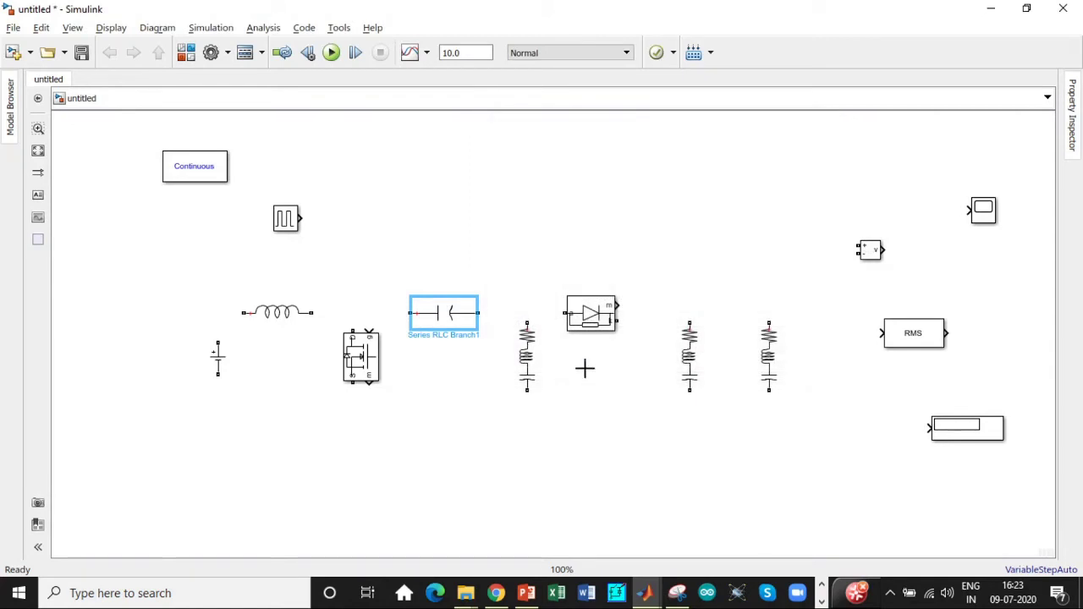
Step: Make Series RLC Branch2 an inductor-only branch with inductance 14.25e-6 H
double_click(529, 359)
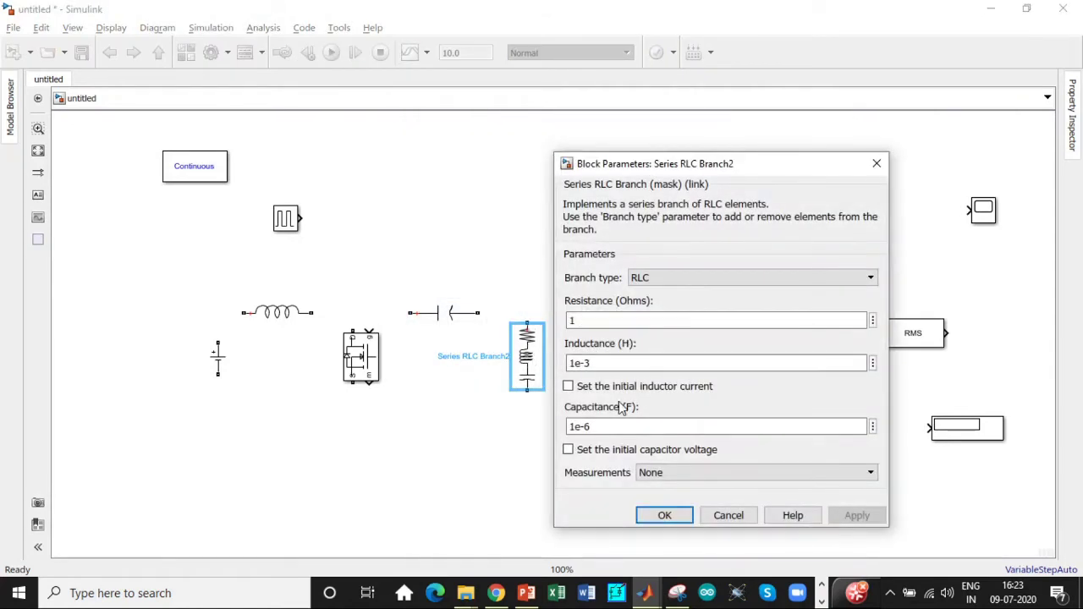
left_click(665, 279)
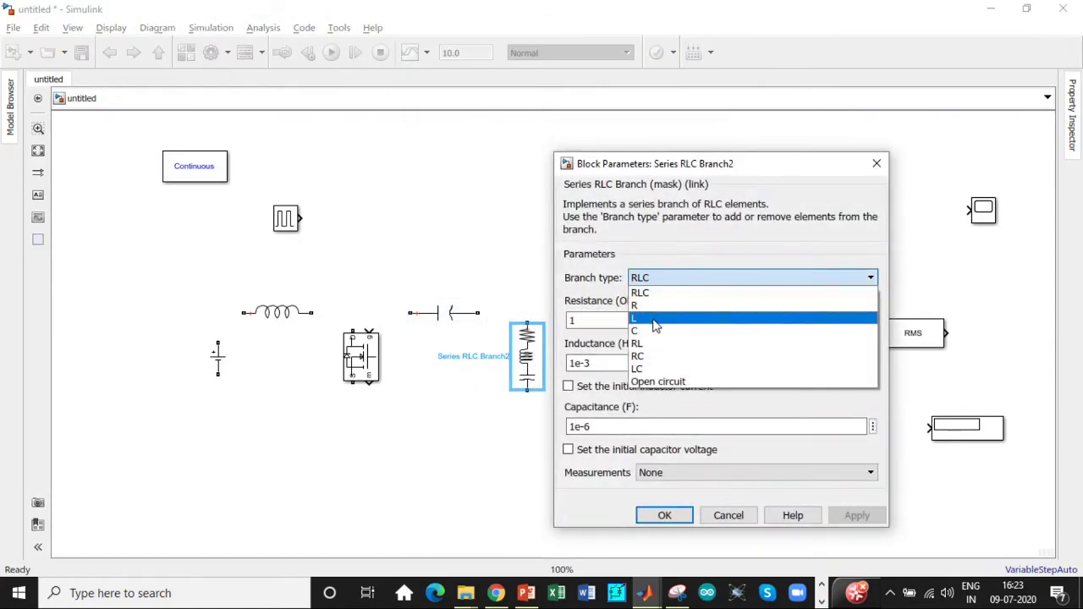
left_click(652, 319)
left_click_drag(577, 320, 570, 321)
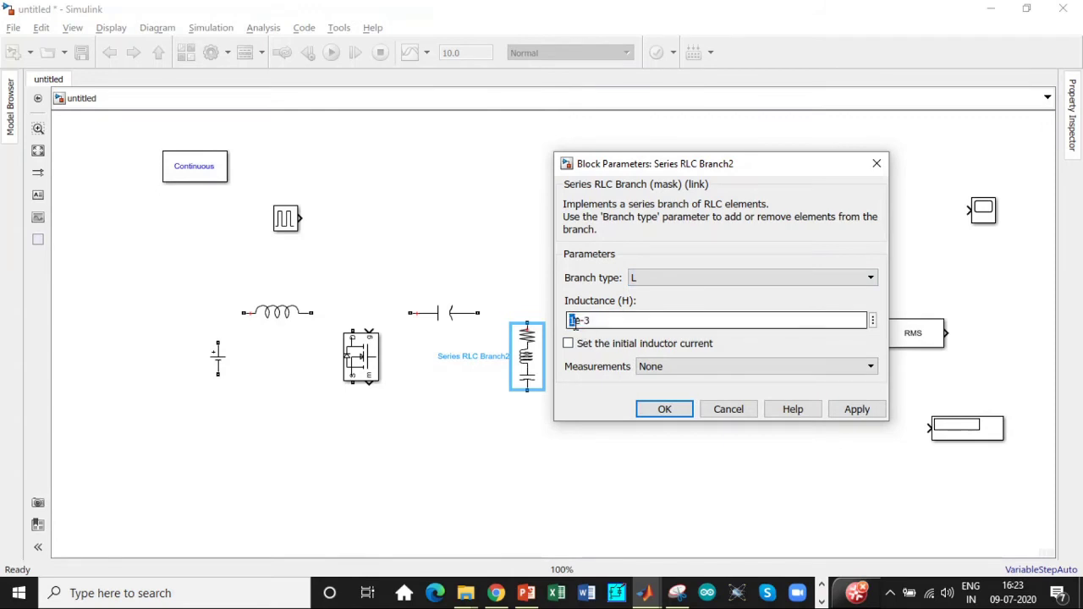
type("14.25")
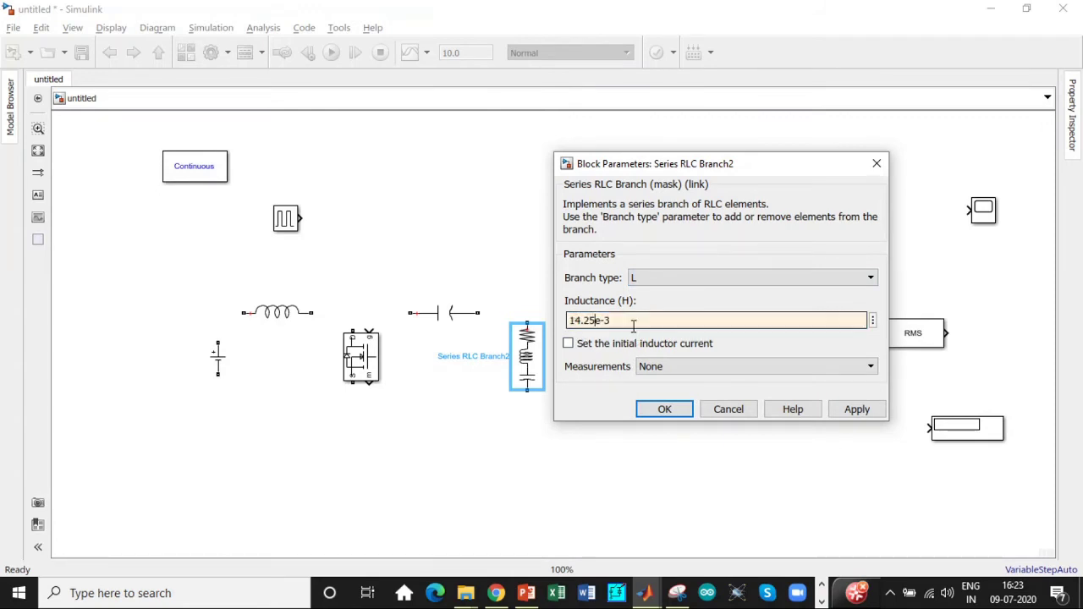
key("BackSpace")
type("6")
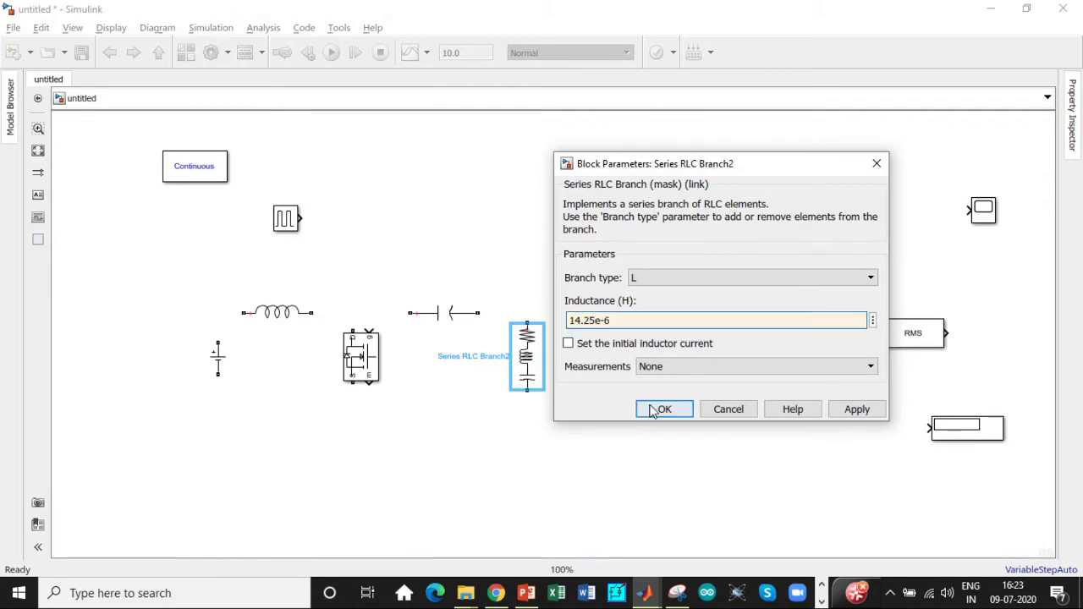
left_click(662, 409)
Step: Make Series RLC Branch3 a capacitor-only branch with capacitance 28.57e-6 F
double_click(690, 355)
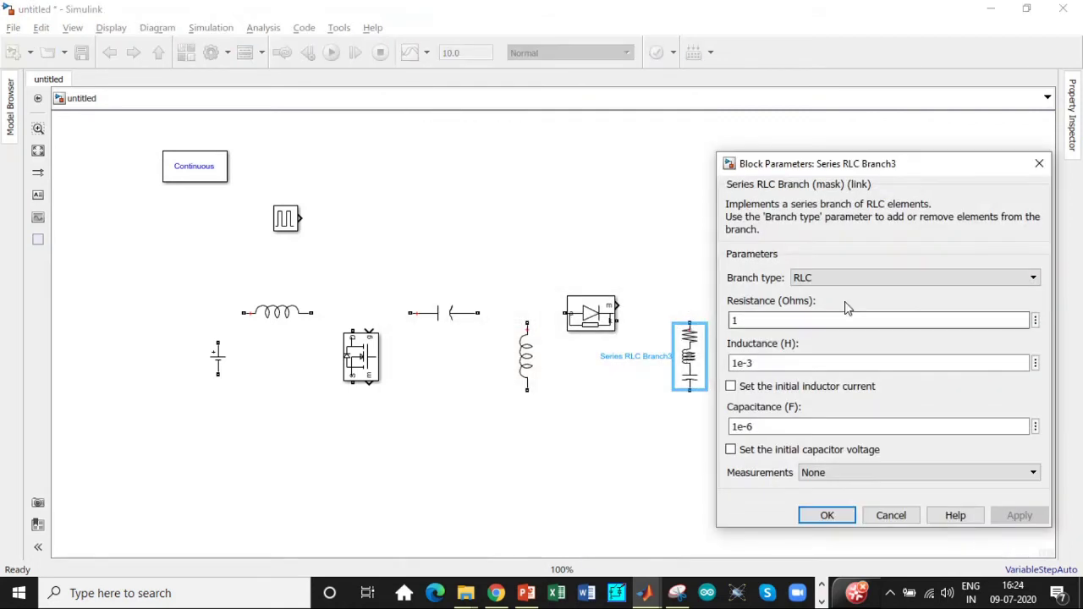
left_click(844, 277)
left_click(822, 332)
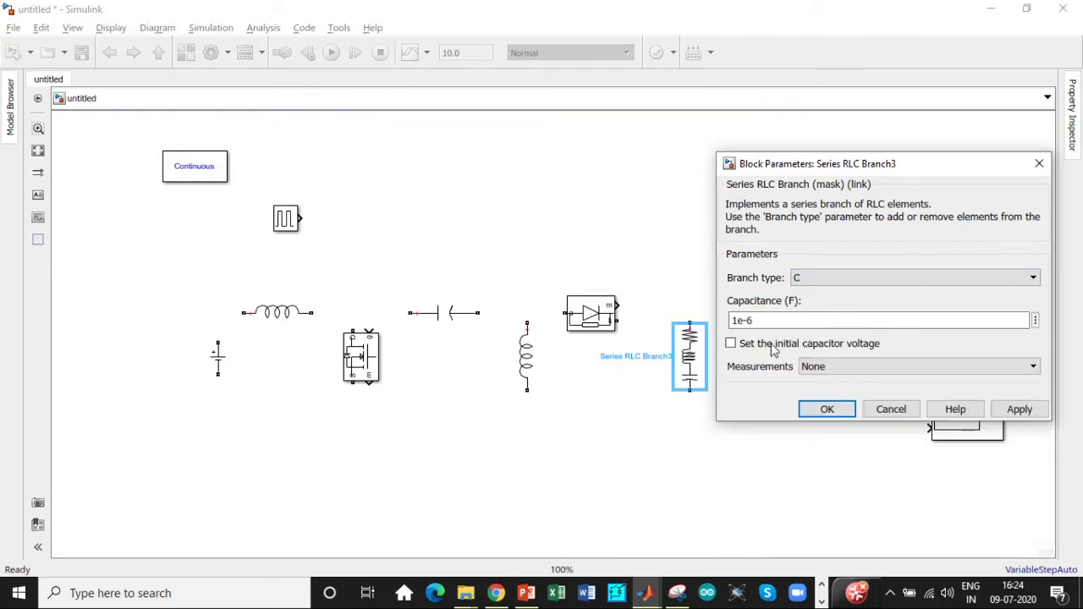
left_click(753, 322)
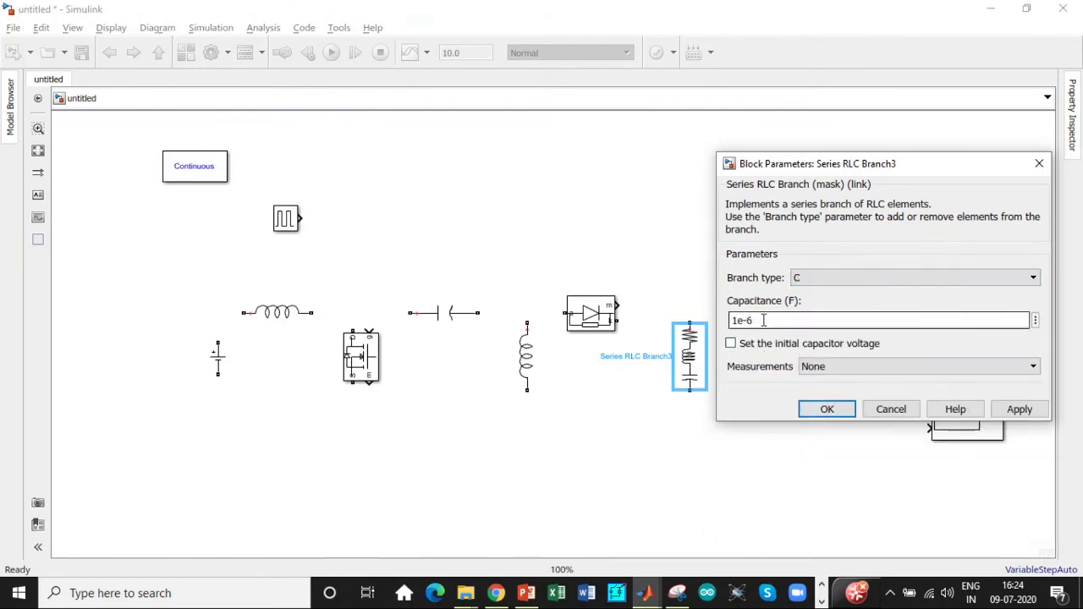
key("ctrl+a")
key("BackSpace")
type("2")
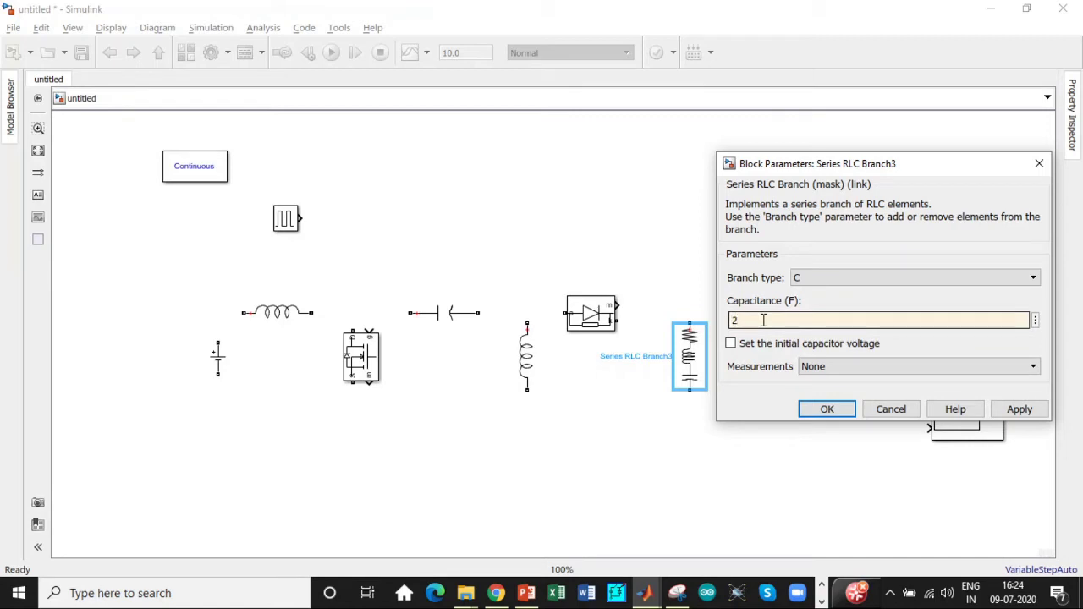
type("8.57e-6")
left_click(827, 410)
Step: Make Series RLC Branch4 a resistor-only load of 2 Ω
double_click(768, 355)
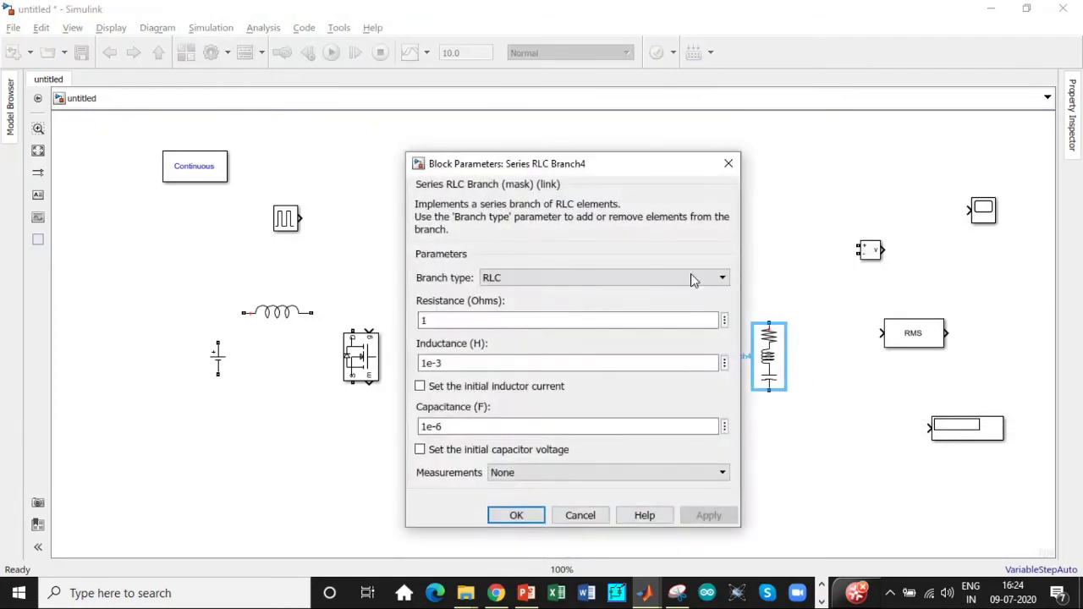
left_click(609, 279)
left_click(550, 306)
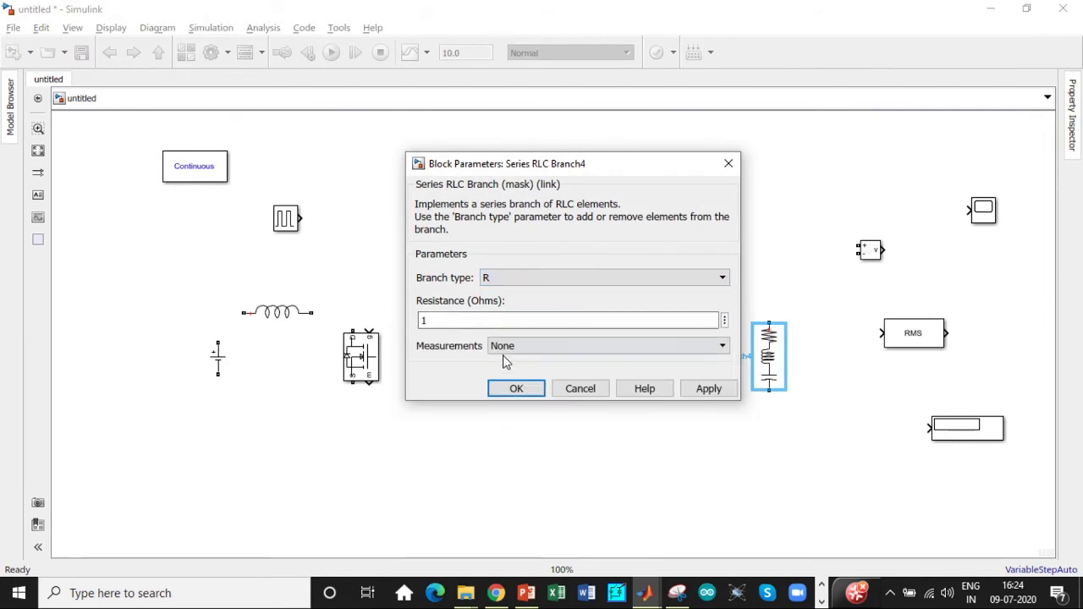
double_click(450, 327)
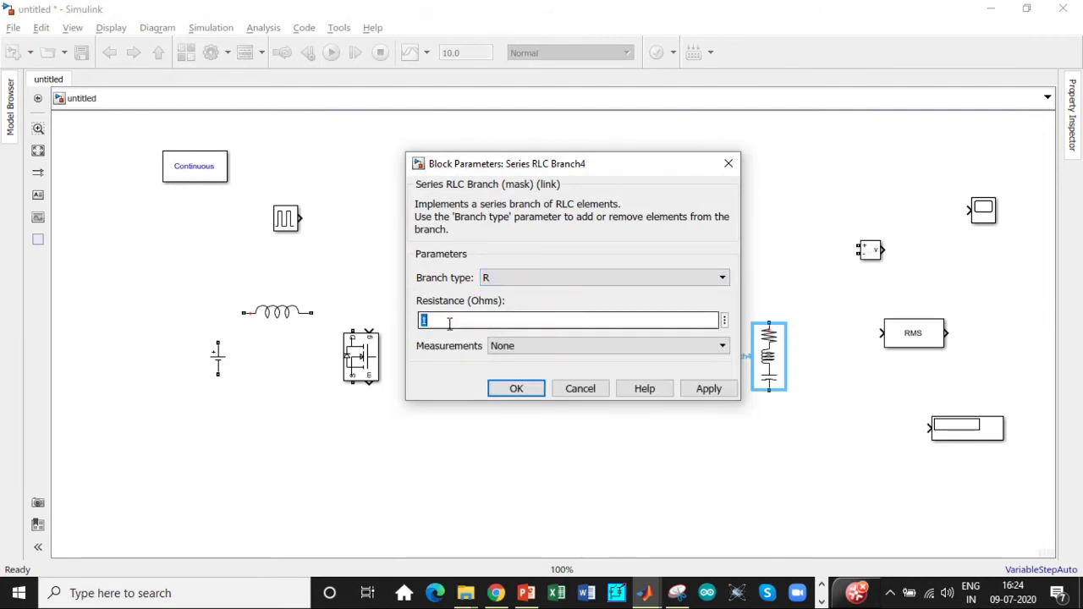
key("BackSpace")
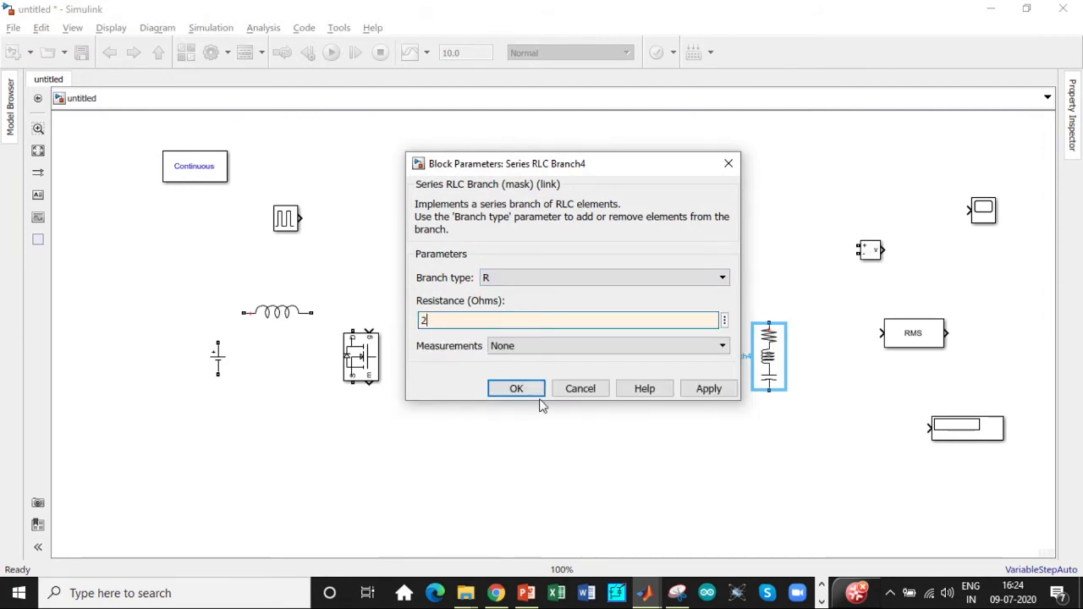
left_click(518, 391)
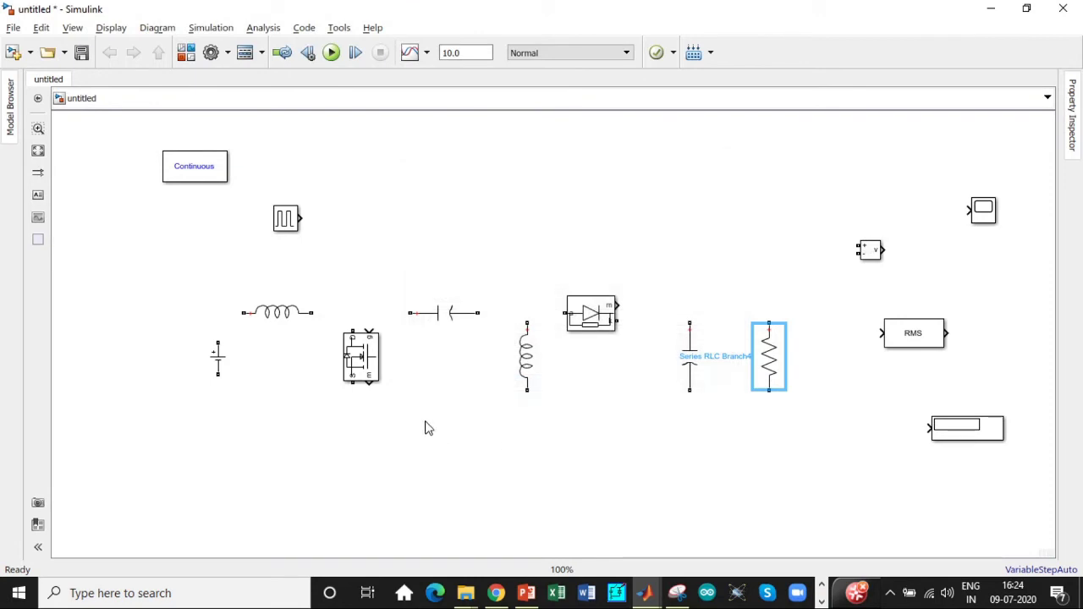
Step: Enable the MOSFET's measurement port, then bring up the Diode block's parameters
double_click(362, 356)
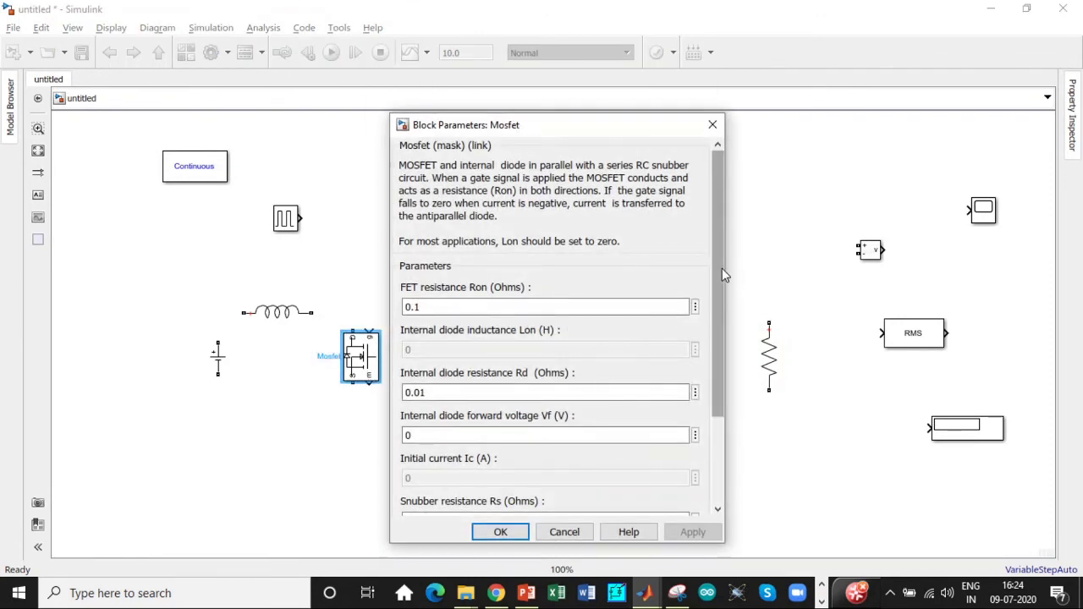
scroll(719, 267, "down", 3)
left_click(405, 468)
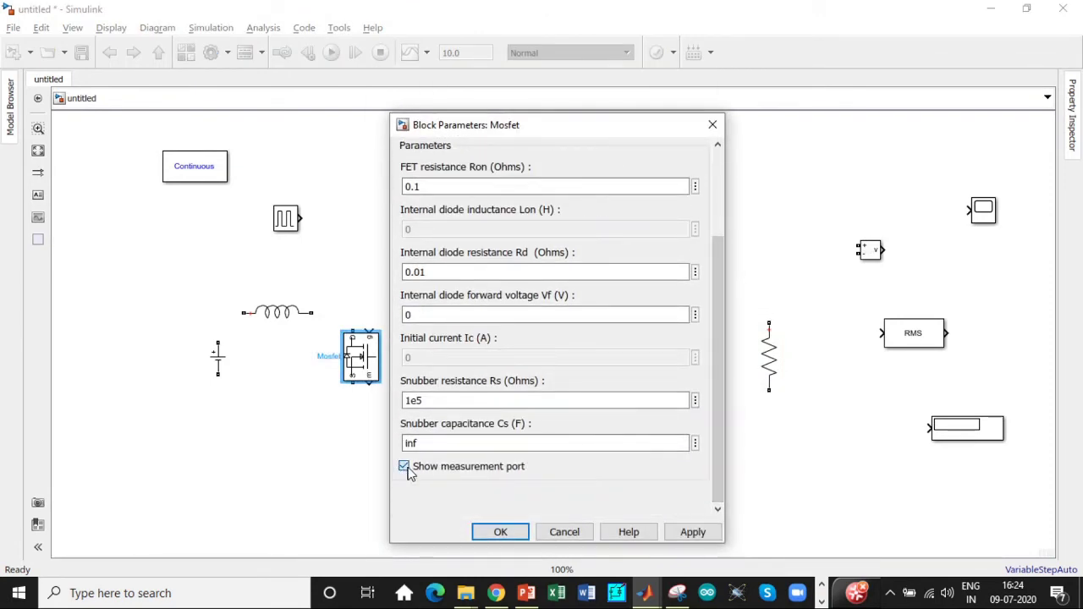
left_click(500, 531)
double_click(591, 314)
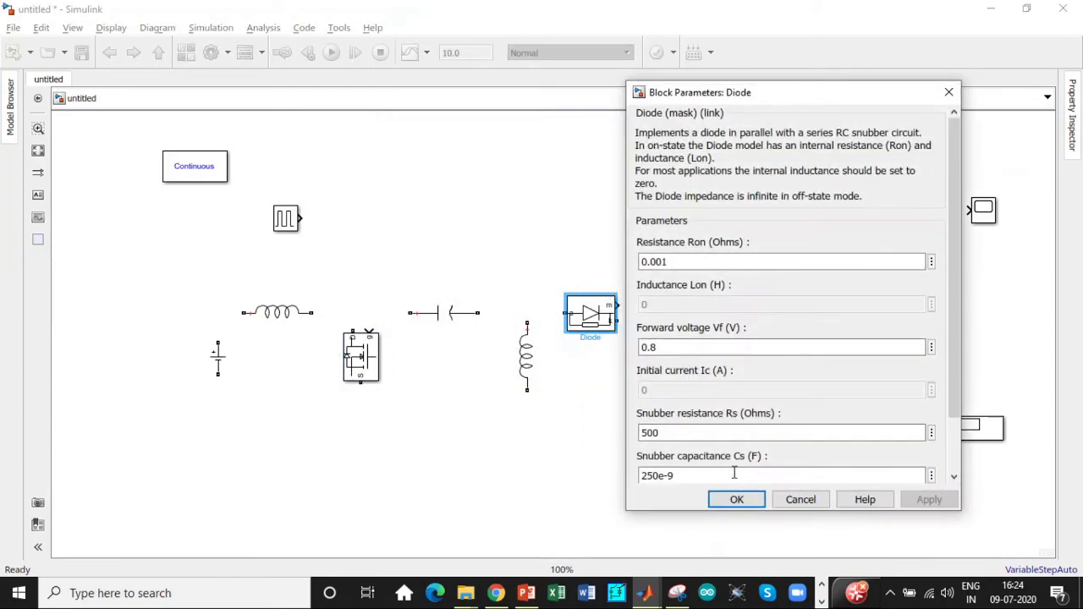
scroll(957, 321, "down", 2)
Step: Toggle the diode's measurement port and wire the source to the input inductor, coupling capacitor and MOSFET
left_click(641, 433)
left_click(735, 500)
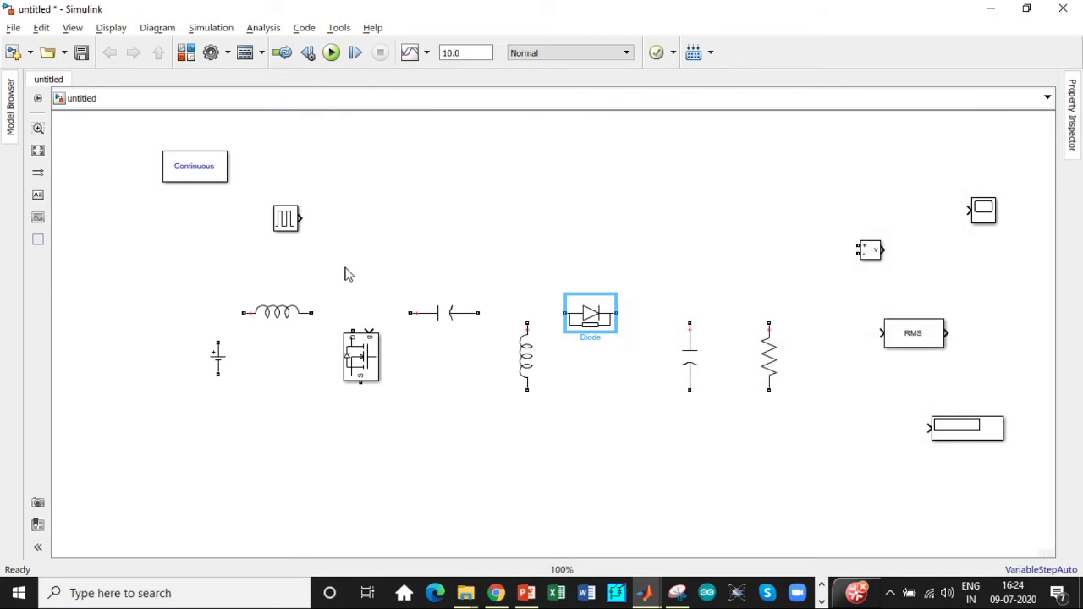
mouse_move(217, 342)
left_mouse_down()
mouse_move(225, 314)
mouse_move(241, 314)
left_mouse_up()
left_click_drag(312, 313, 408, 313)
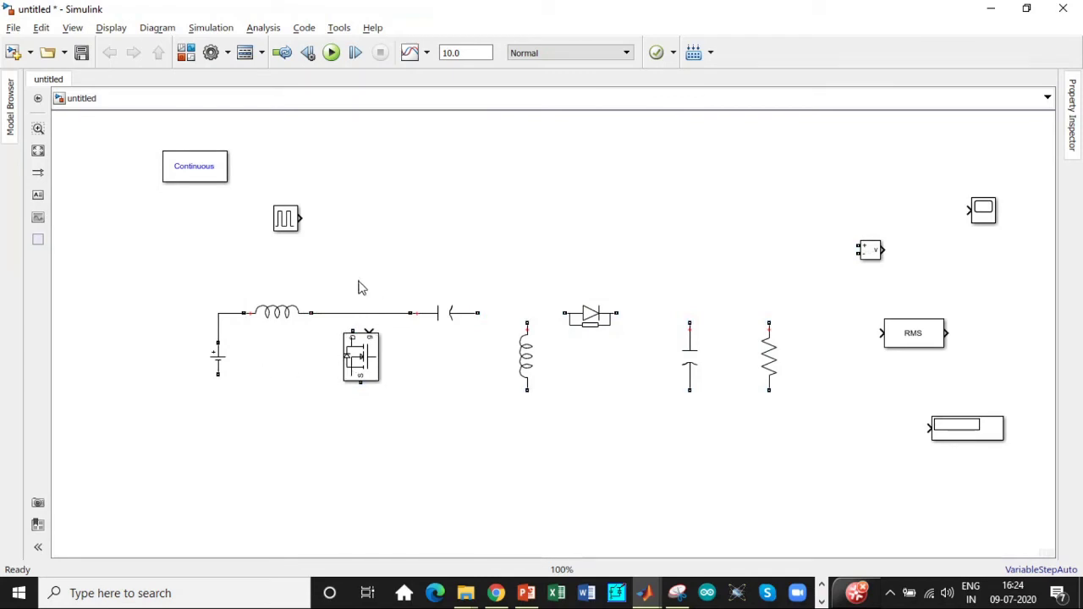
left_click_drag(218, 373, 360, 384)
Step: Wire the second inductor between ground and the coupling capacitor, and the MOSFET drain to the input inductor
left_click(526, 392)
left_click_drag(529, 392, 359, 393)
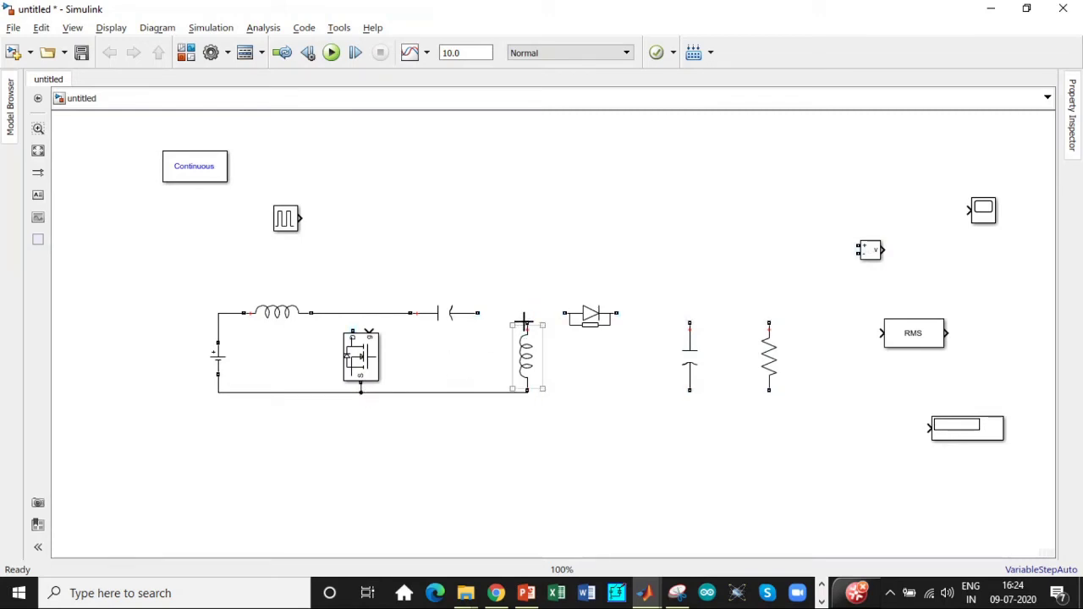
left_click_drag(526, 322, 478, 313)
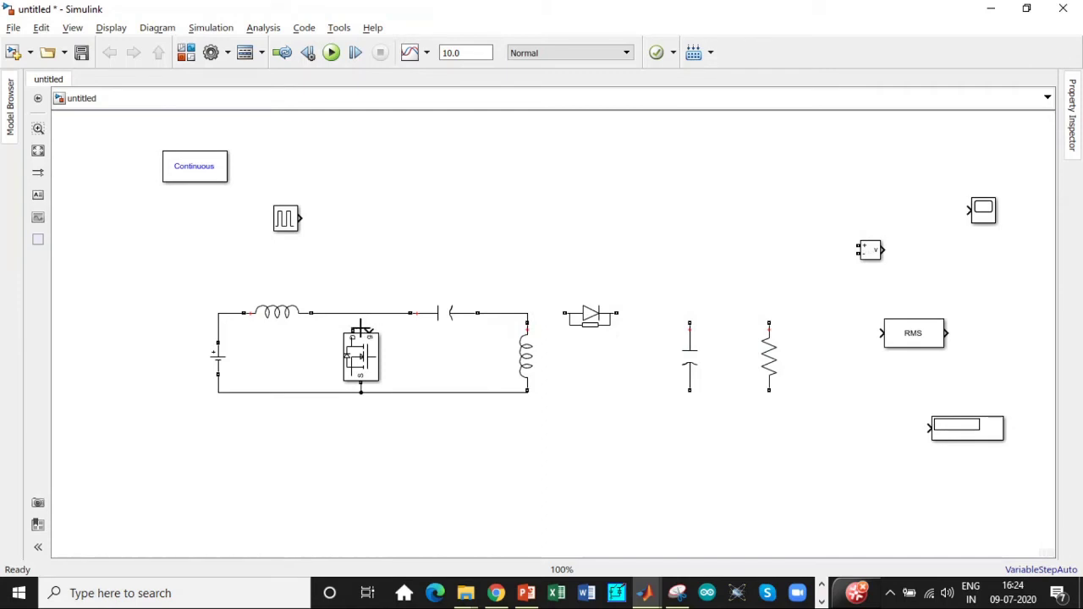
left_click_drag(352, 330, 309, 220)
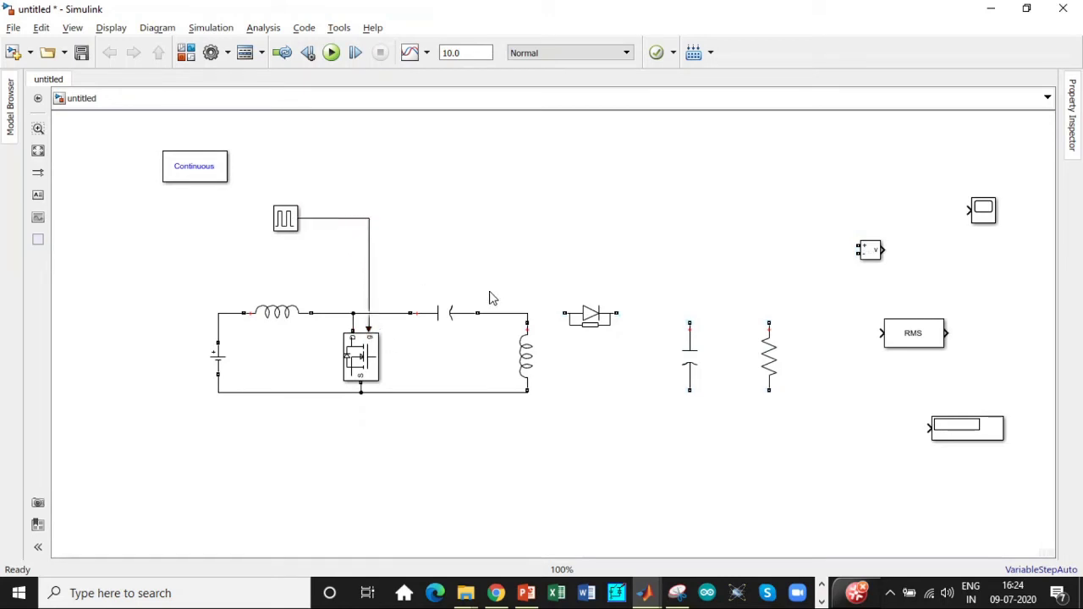
Step: Connect the diode, output capacitor and 2 Ω load resistor across the output node and ground
left_click_drag(564, 313, 524, 313)
left_click_drag(616, 313, 693, 322)
left_click_drag(691, 391, 506, 392)
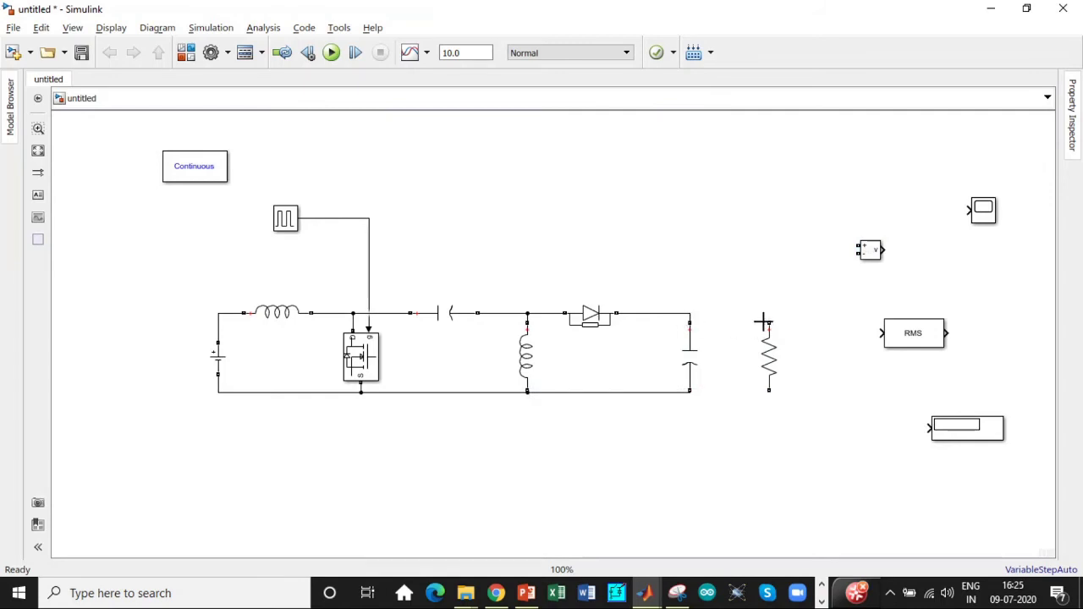
left_click_drag(768, 322, 689, 314)
left_click(777, 380)
left_click_drag(769, 391, 690, 392)
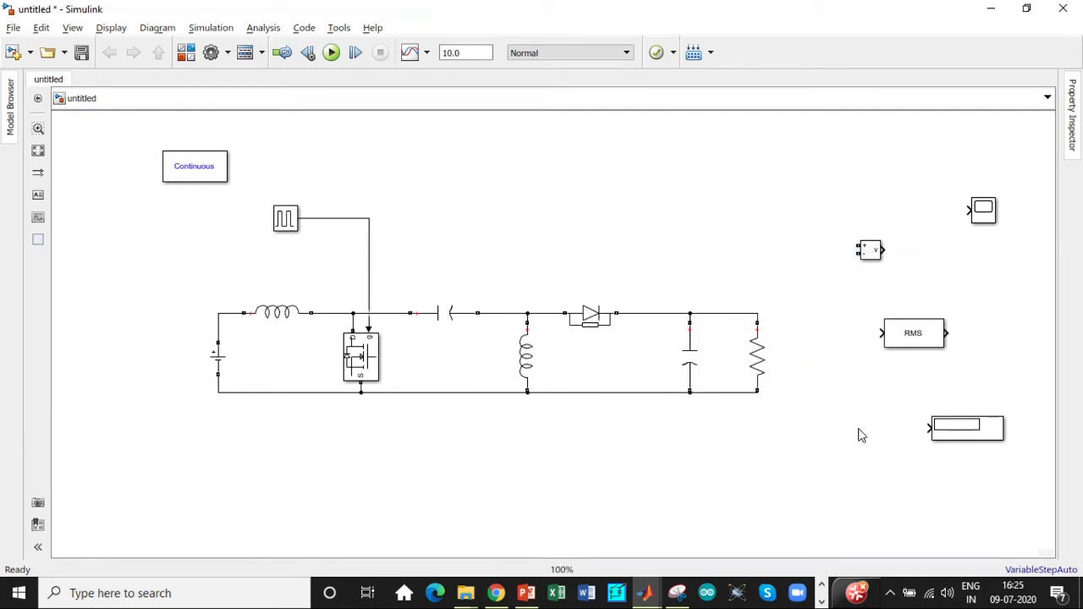
Step: Connect the Voltage Measurement across the 2 Ω load, feeding the Scope directly and the Display through RMS
left_click_drag(856, 246, 757, 315)
left_click_drag(860, 253, 757, 391)
left_click_drag(883, 250, 967, 210)
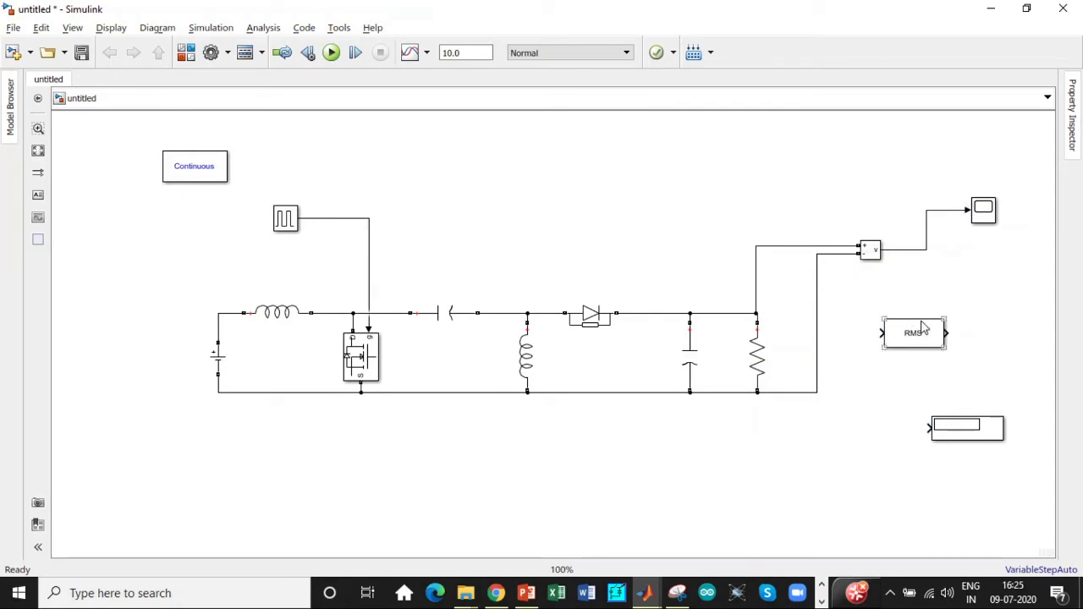
left_click_drag(921, 326, 902, 250)
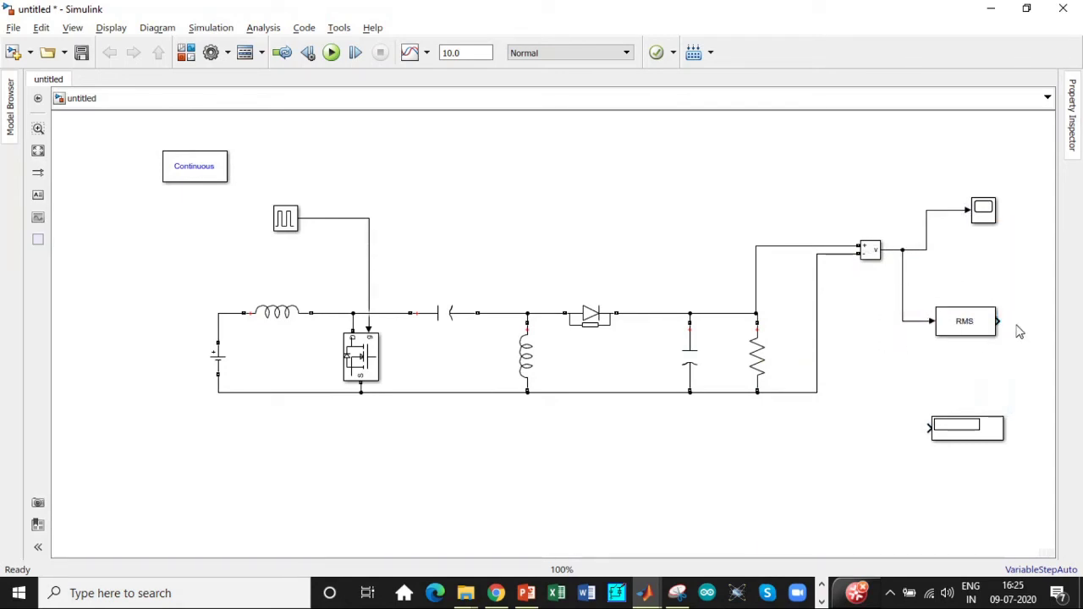
left_click_drag(1000, 322, 927, 429)
left_click(972, 437)
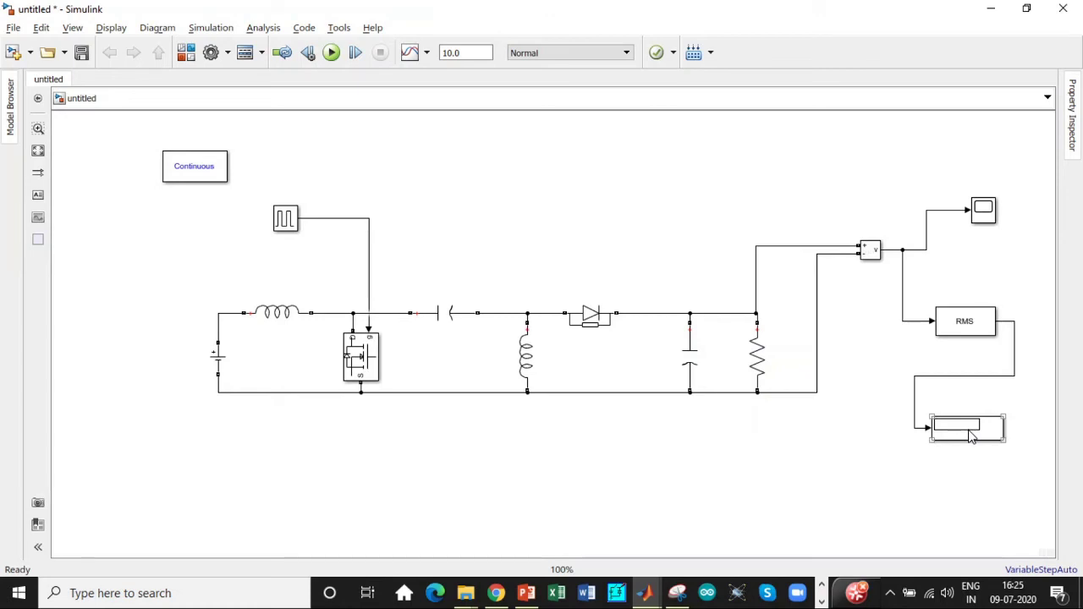
left_click(875, 428)
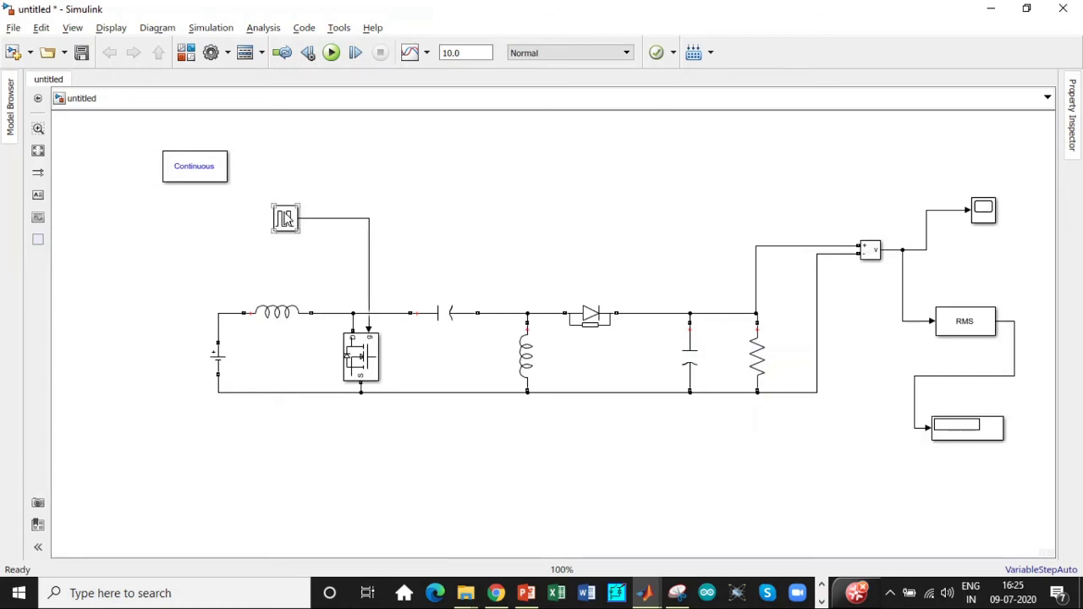
Step: Change the DC Voltage Source amplitude from 100 V to 15 V
double_click(221, 362)
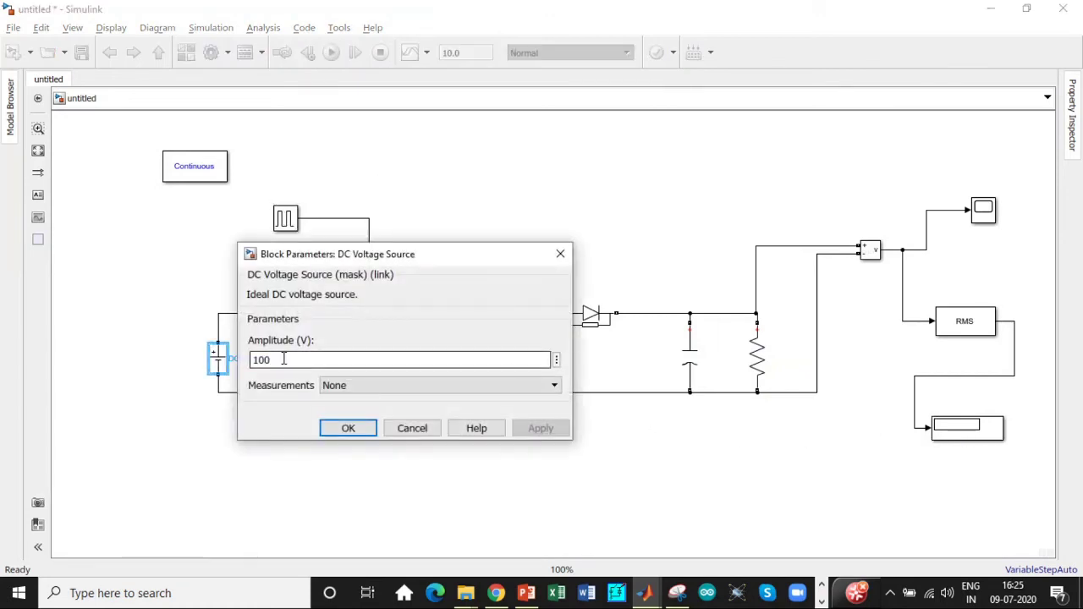
double_click(283, 359)
type("15")
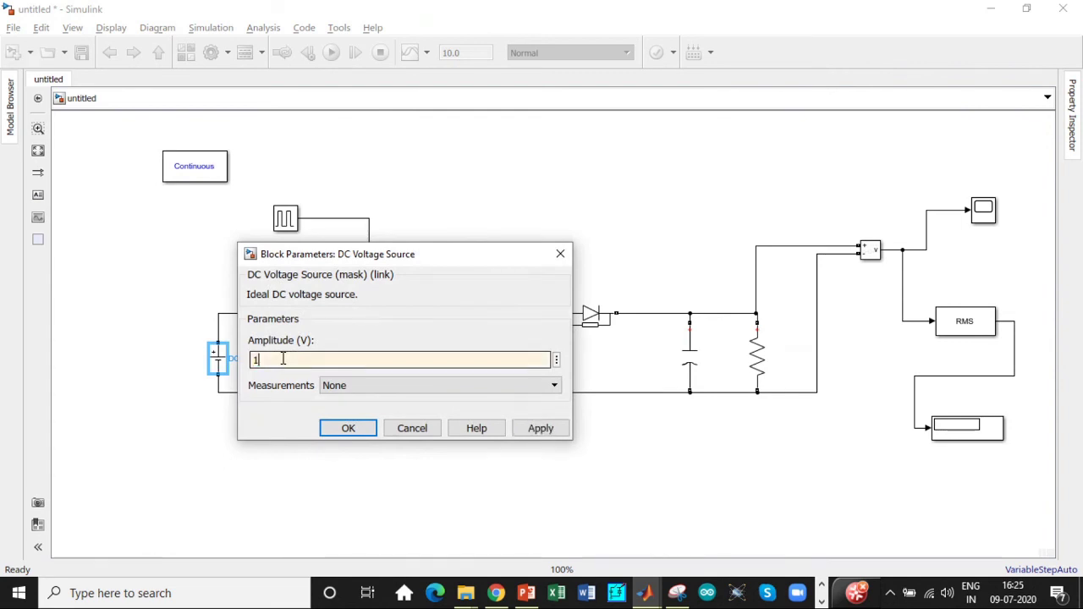
left_click(350, 429)
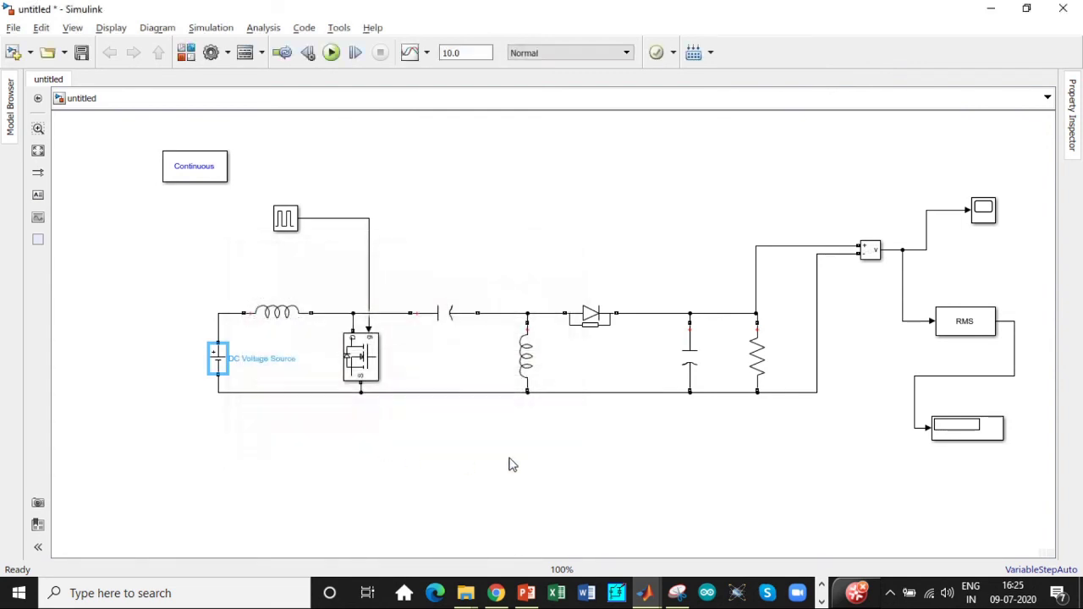
Step: Enter 28.57 for the Pulse Generator's pulse width and 4e-6 s for its period
double_click(286, 218)
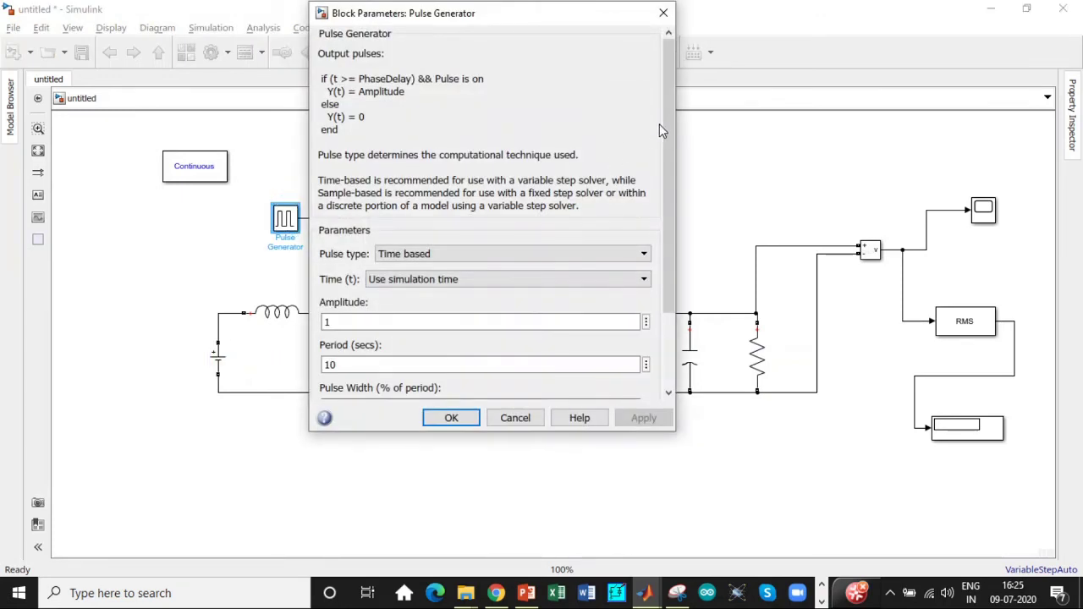
left_click_drag(666, 121, 667, 207)
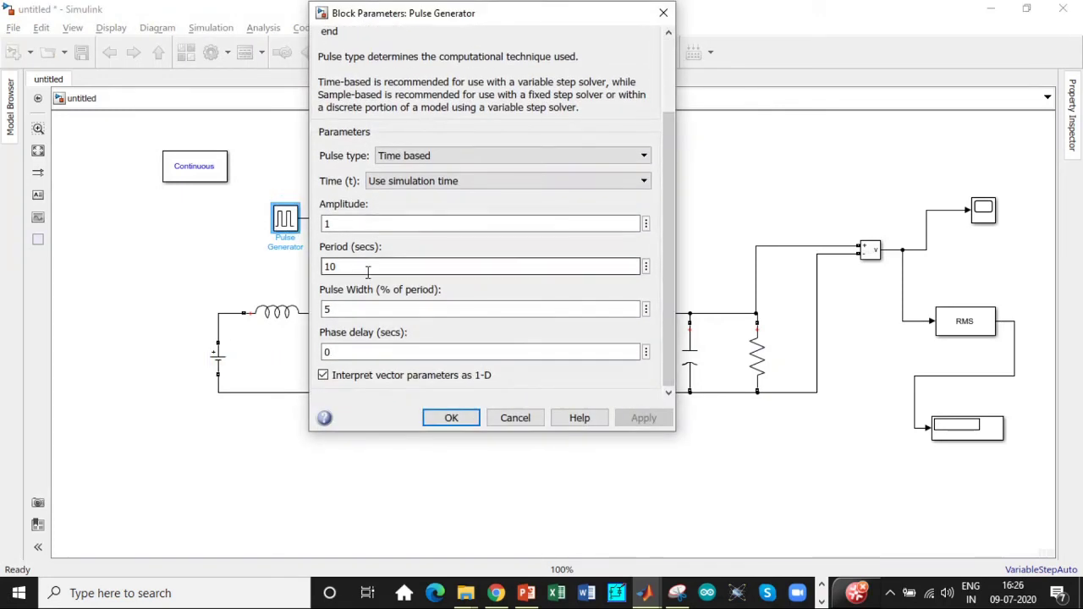
left_click(354, 309)
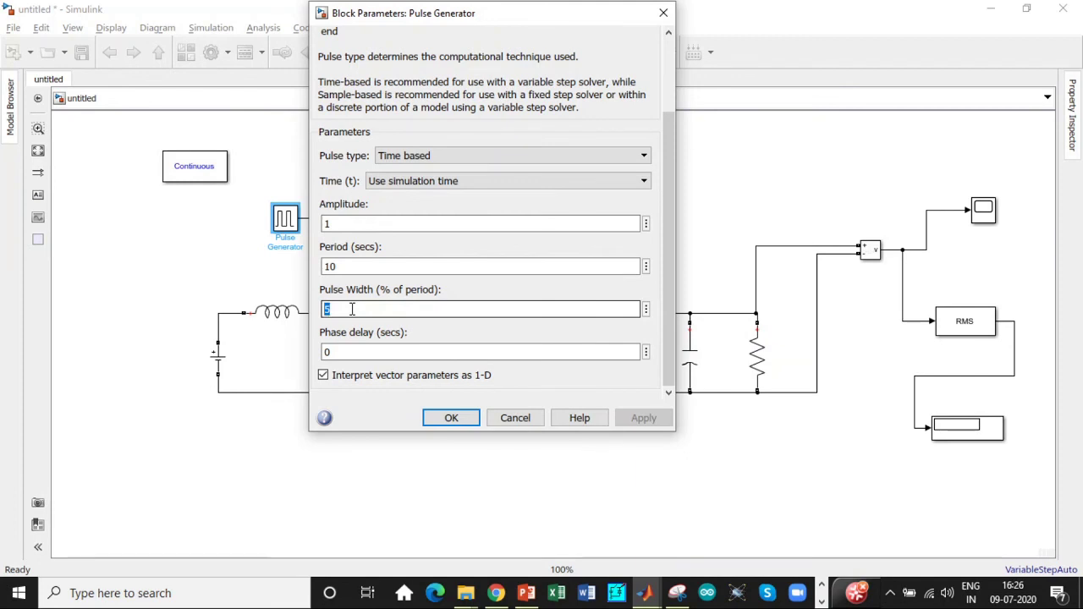
type("28.57")
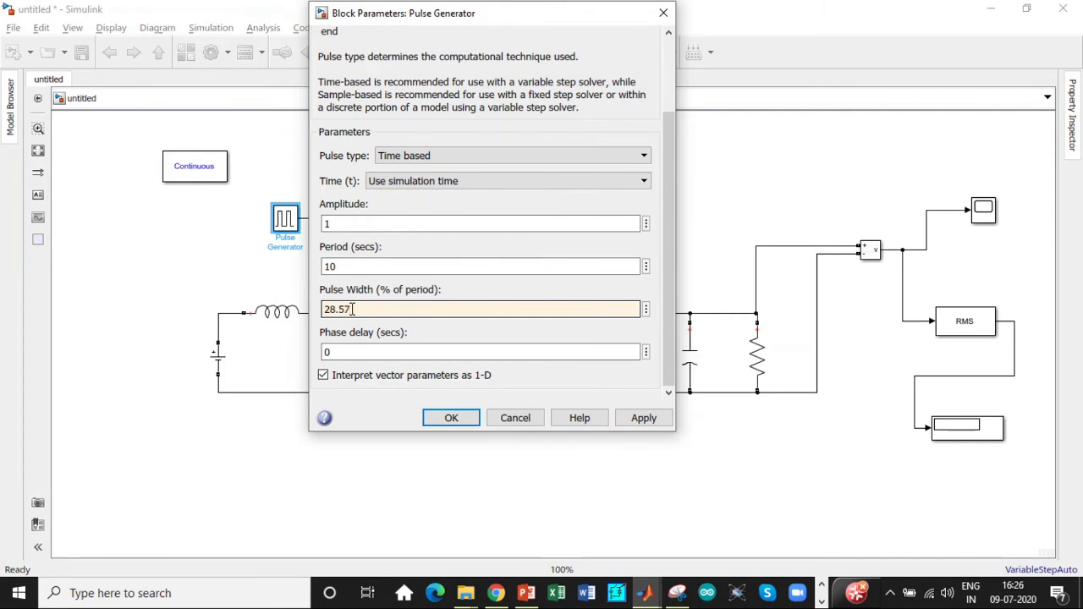
left_click(351, 265)
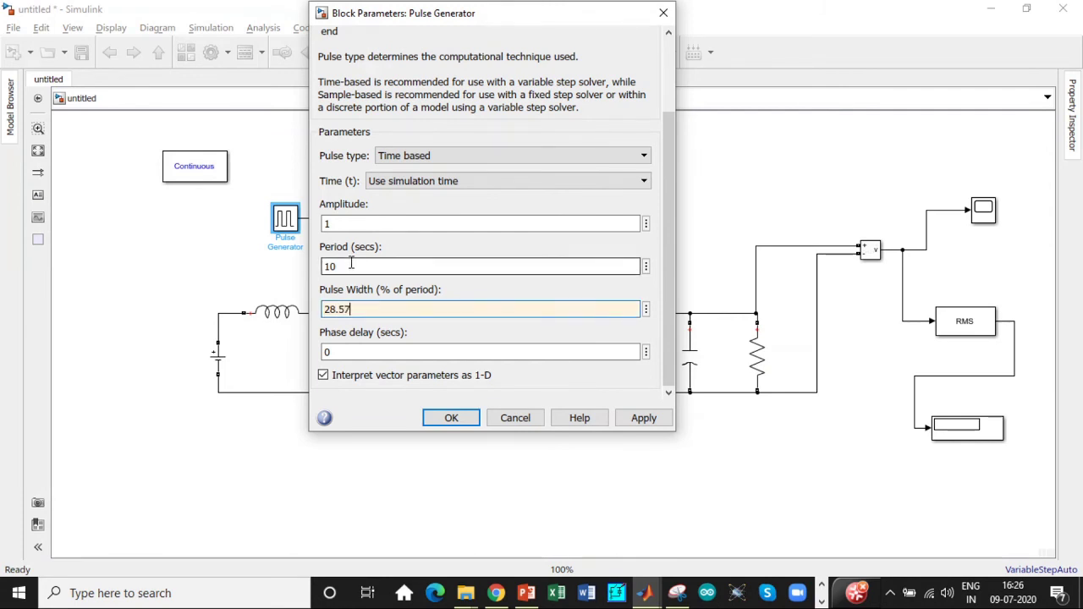
double_click(352, 265)
key("BackSpace")
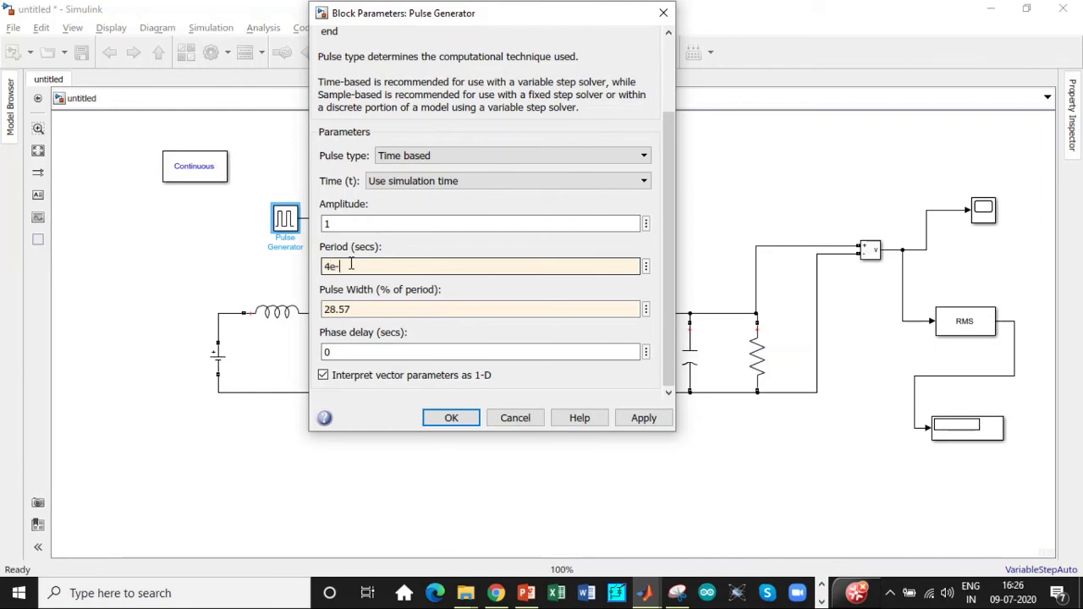
left_click(451, 418)
left_click(474, 54)
Step: Run the simulation with a 1 s stop time, then open the Scope showing the ~5 V output
type("1")
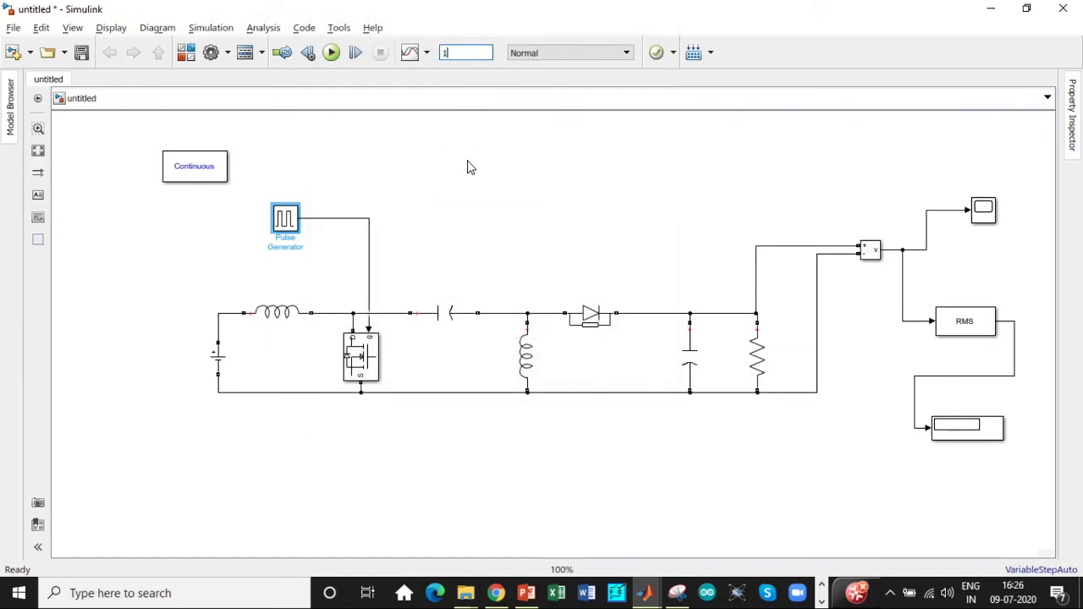
left_click(330, 52)
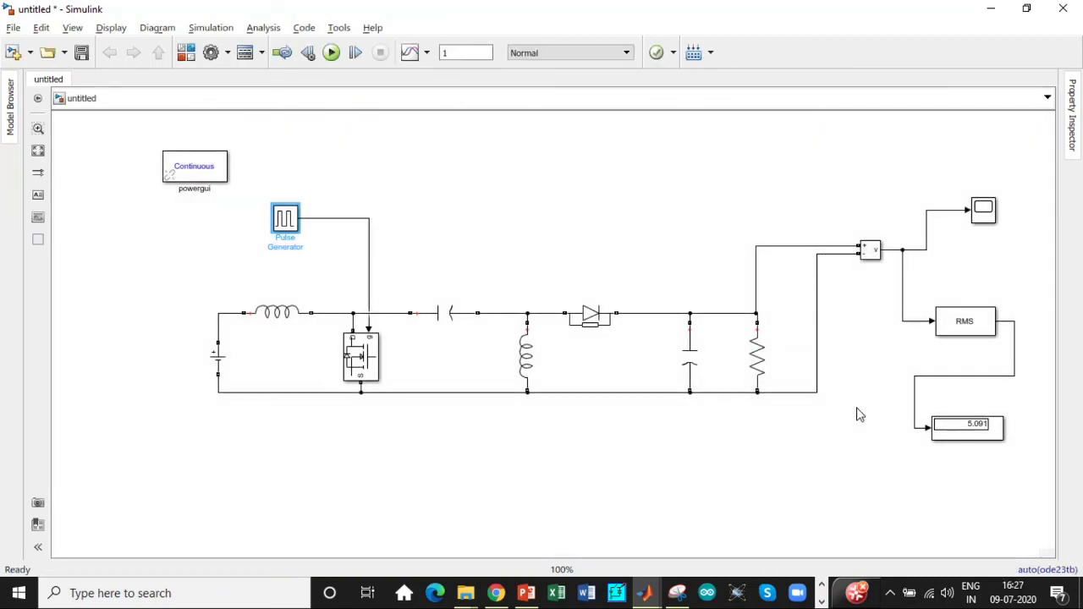
left_click(992, 210)
double_click(992, 210)
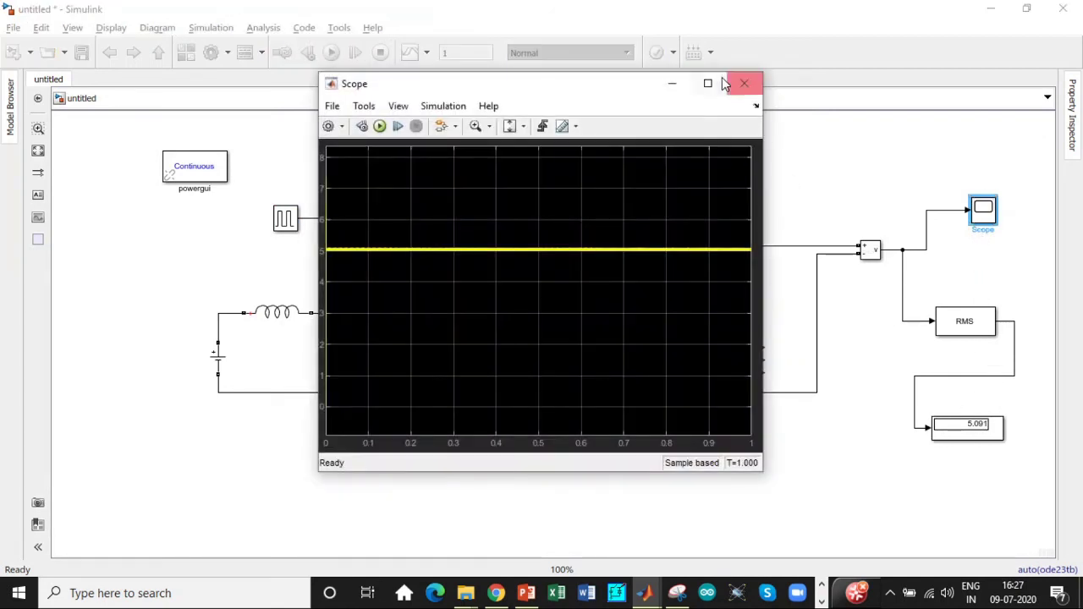
Step: Maximize the Scope window and switch its zoom mode to Zoom X (time axis only)
left_click(707, 83)
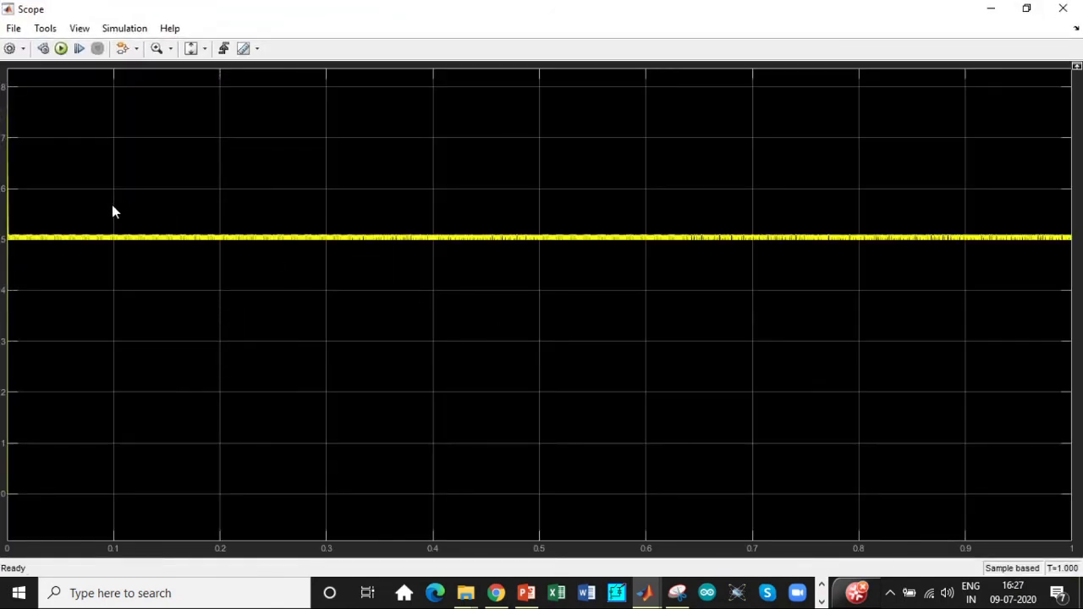
left_click(170, 52)
left_click(121, 126)
left_click(170, 52)
left_click(161, 90)
left_click(169, 264)
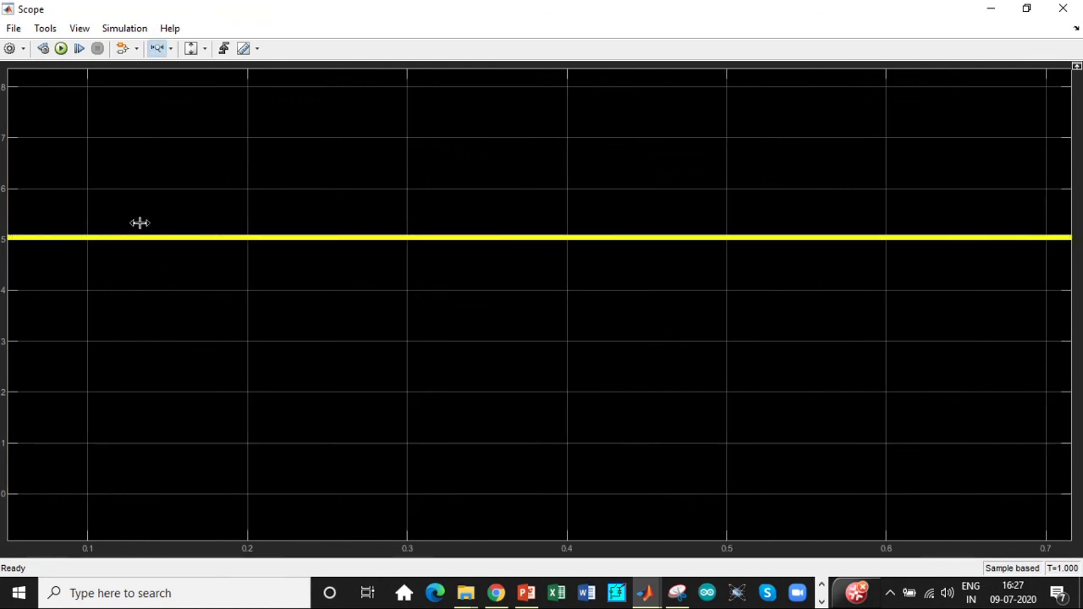
Step: Box-zoom repeatedly around 0.1375 s until the 4.99–5.09 V sawtooth ripple is visible
left_click(170, 49)
left_click(160, 72)
left_click_drag(135, 212, 390, 472)
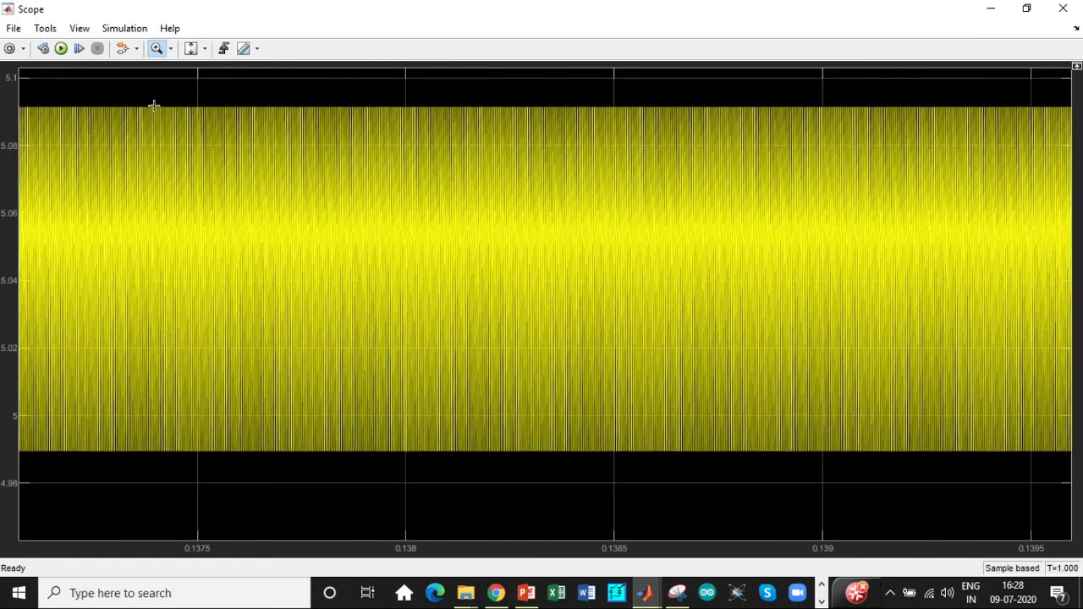
left_click_drag(151, 101, 408, 478)
left_click_drag(158, 77, 363, 518)
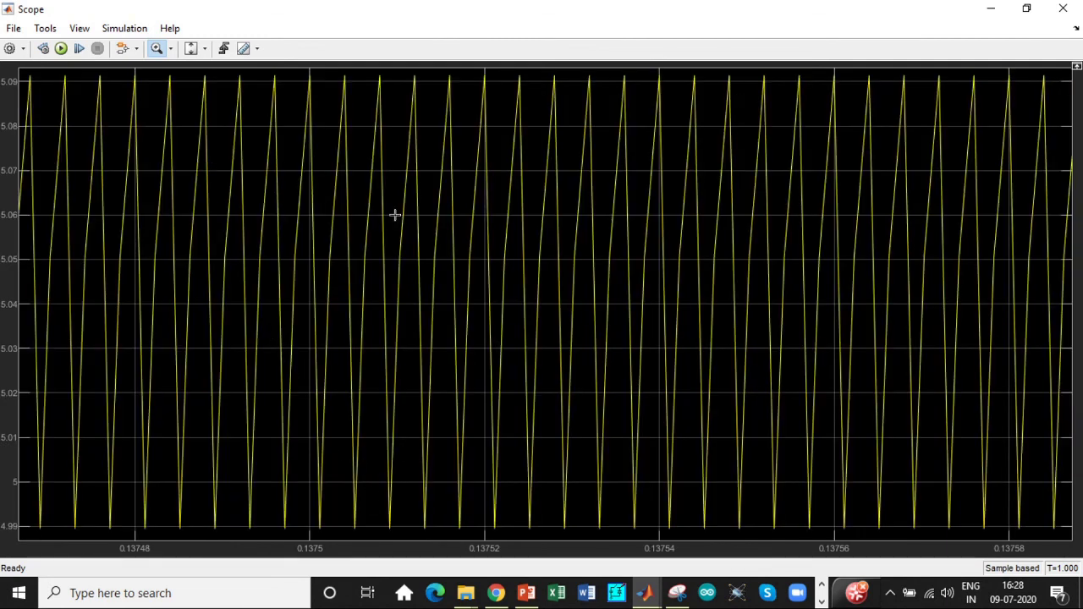